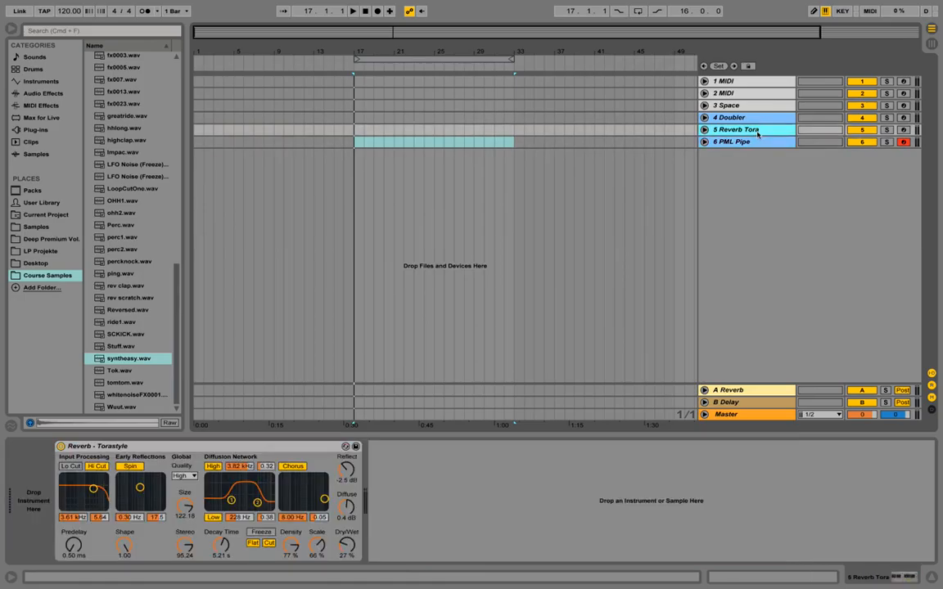
key("Up")
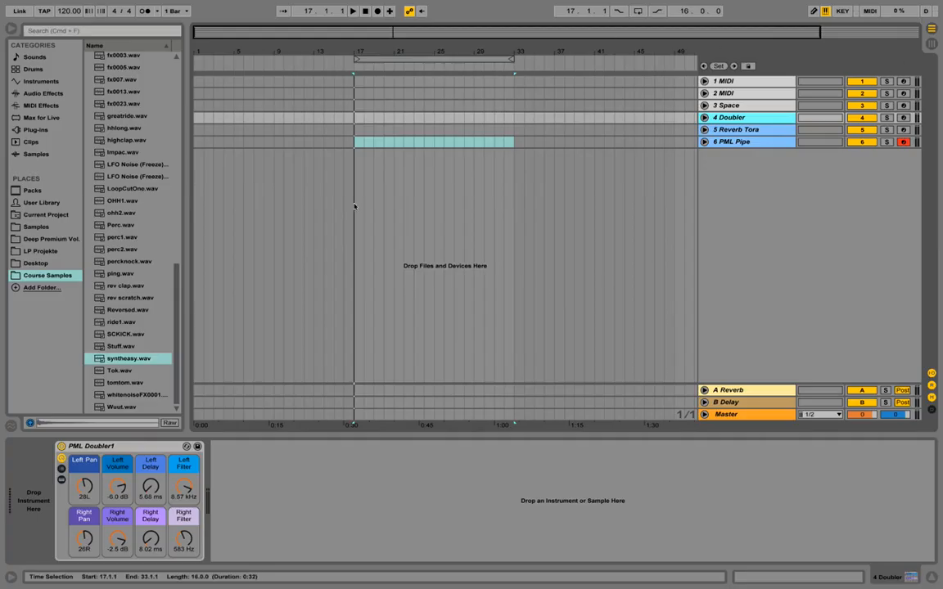
left_click(930, 42)
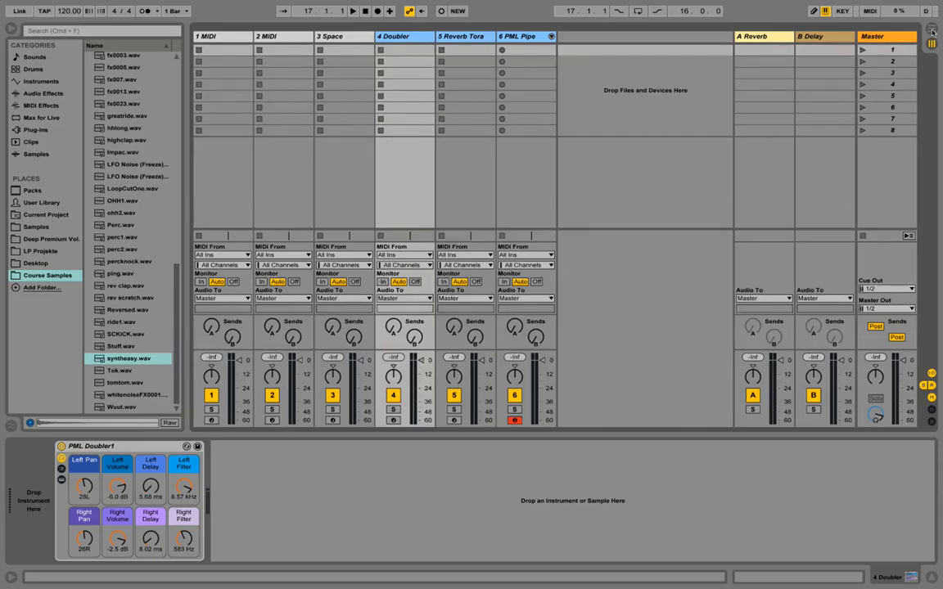
left_click(930, 32)
left_click_drag(400, 54, 400, 71)
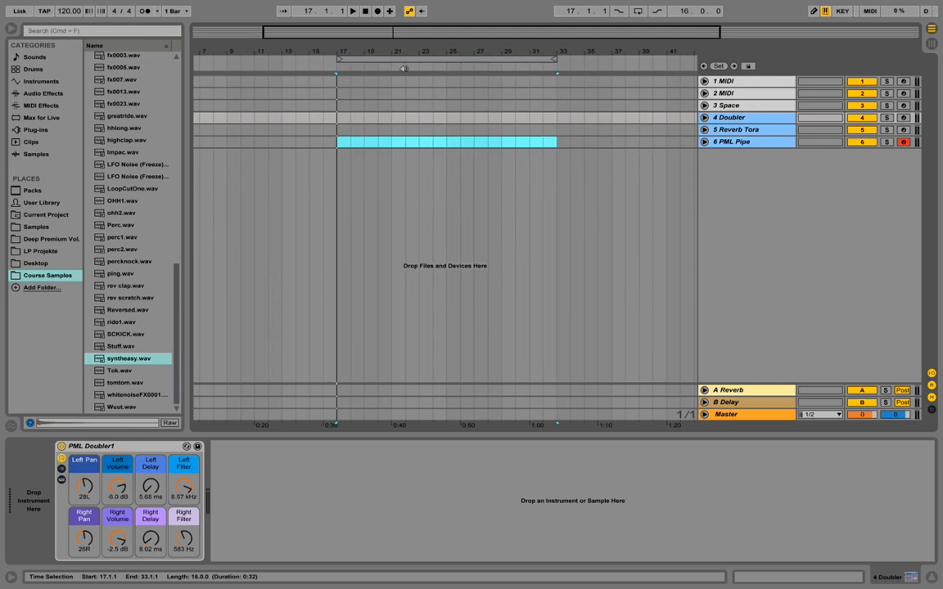
Load SCKICK.wav from the Course Samples folder as the instrument of the first MIDI track.
left_click(56, 277)
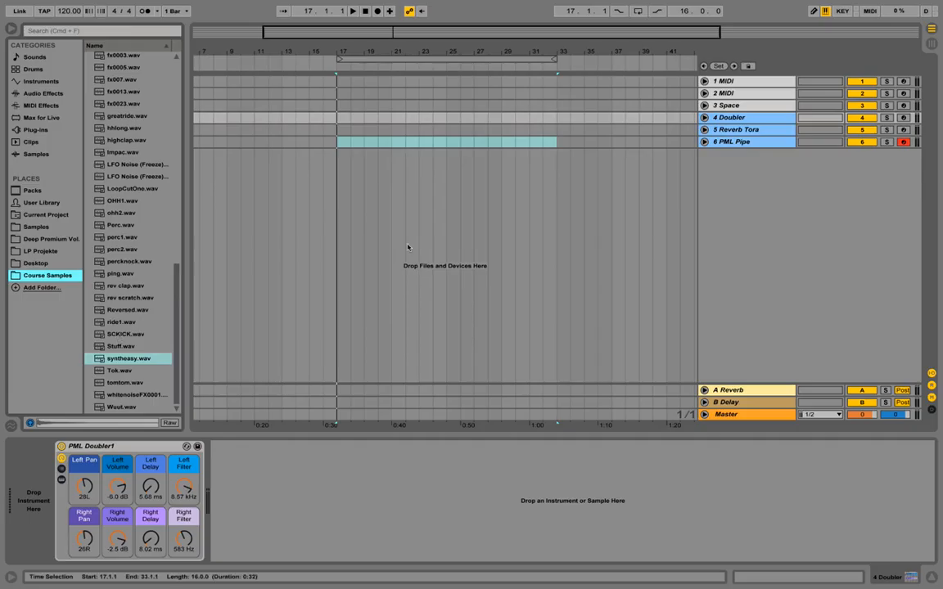
left_click(654, 80)
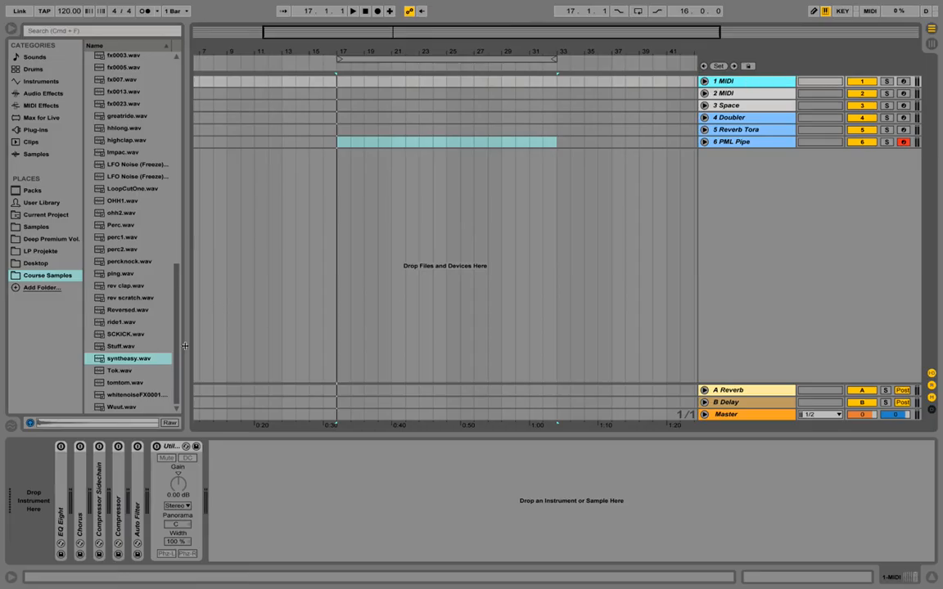
left_click(119, 334)
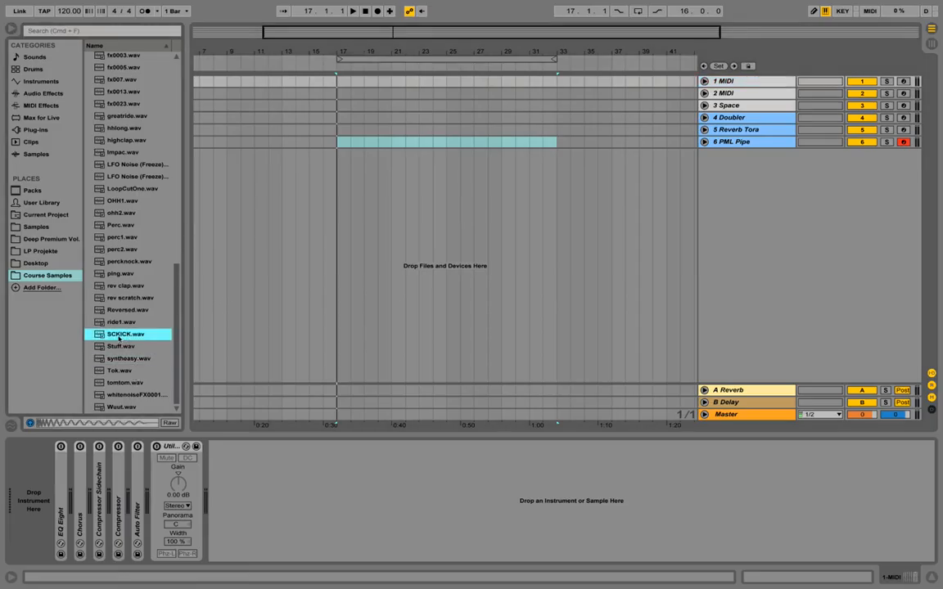
left_click_drag(118, 333, 18, 491)
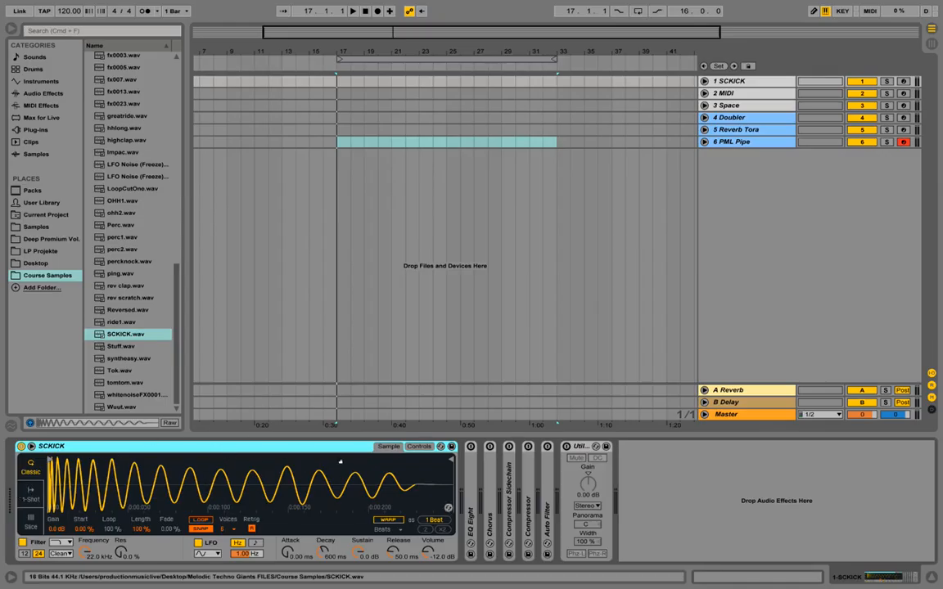
Shorten the arrangement loop to four bars, from bar 17 to bar 21.
left_click(555, 59)
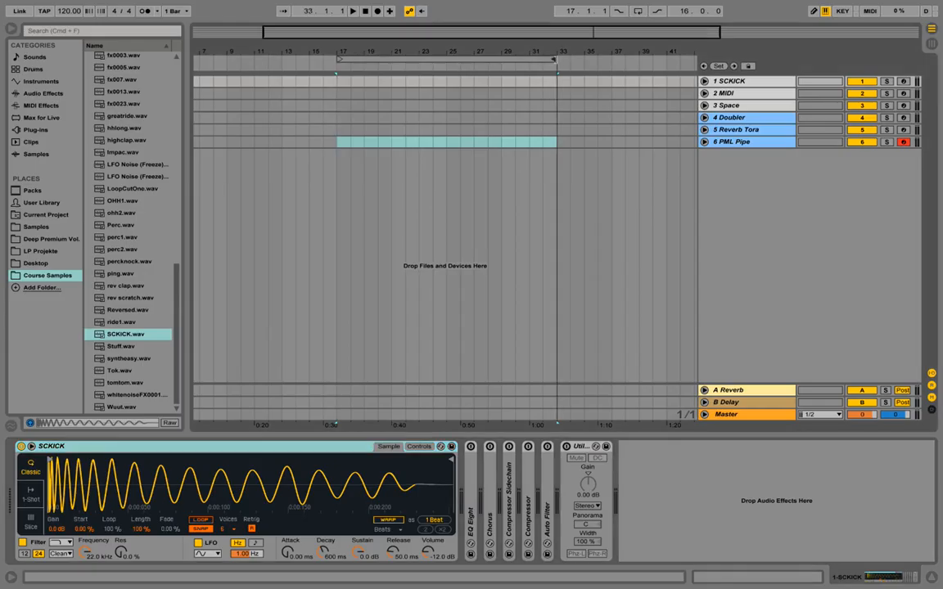
left_click_drag(554, 60, 420, 134)
left_click_drag(575, 47, 670, 59)
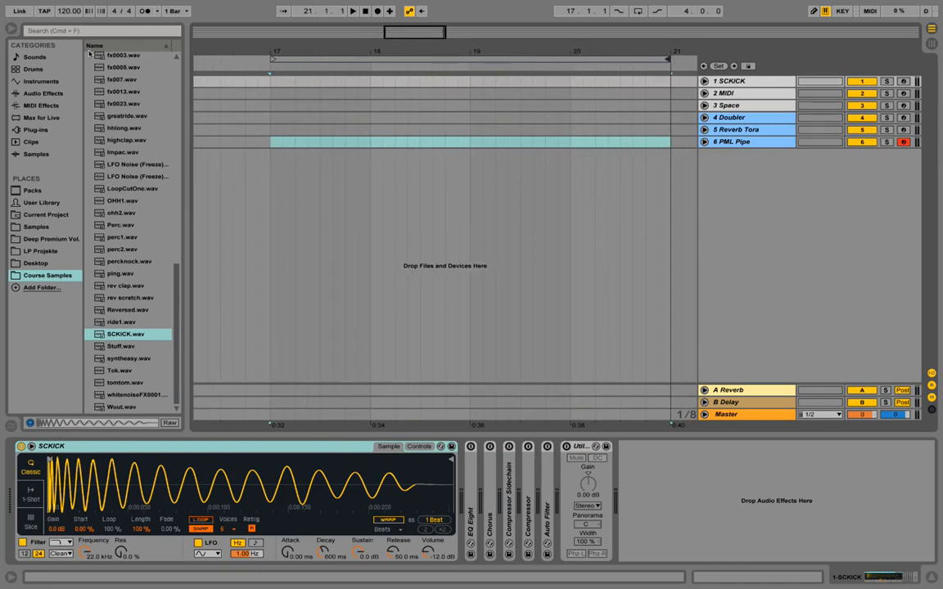
Set the project tempo to 122 BPM.
left_click(70, 11)
type("122")
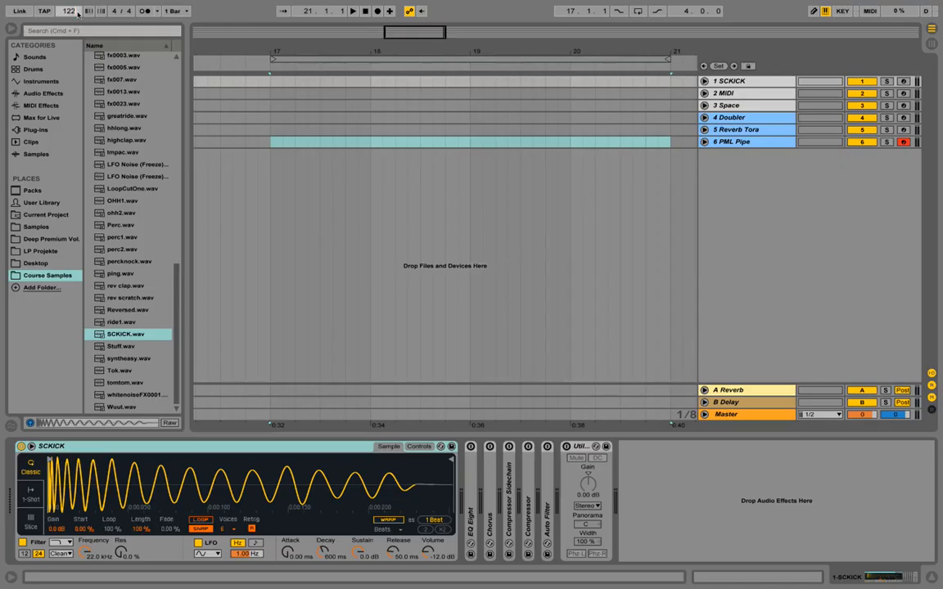
key("Return")
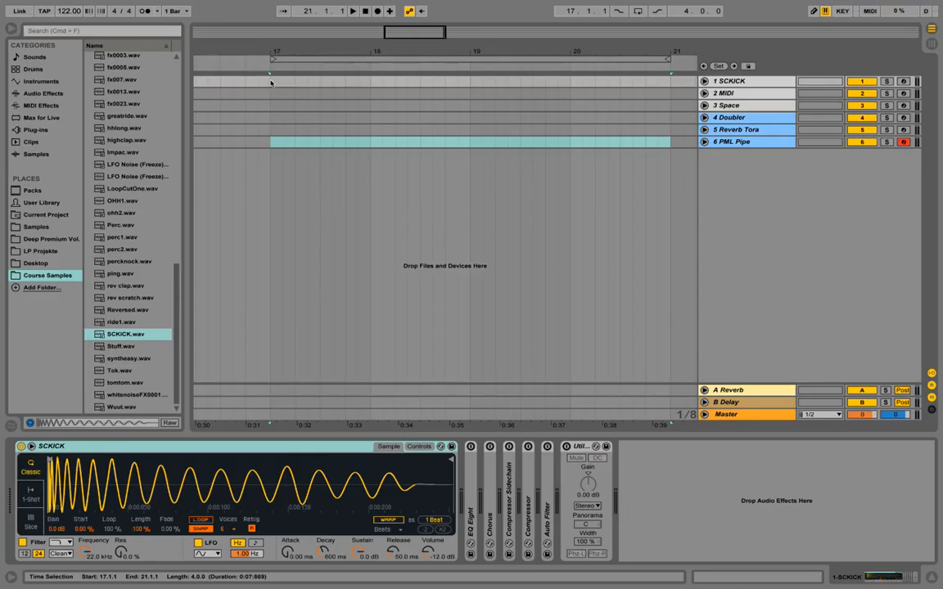
Insert a one-bar MIDI clip on the SCKICK track from bar 17 to bar 18.
left_click_drag(271, 83, 373, 87)
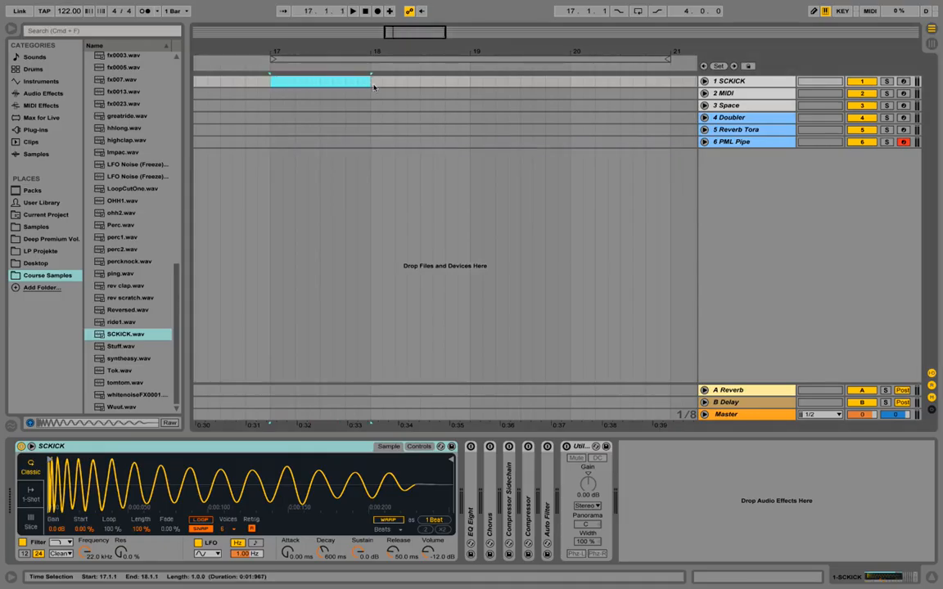
right_click(366, 84)
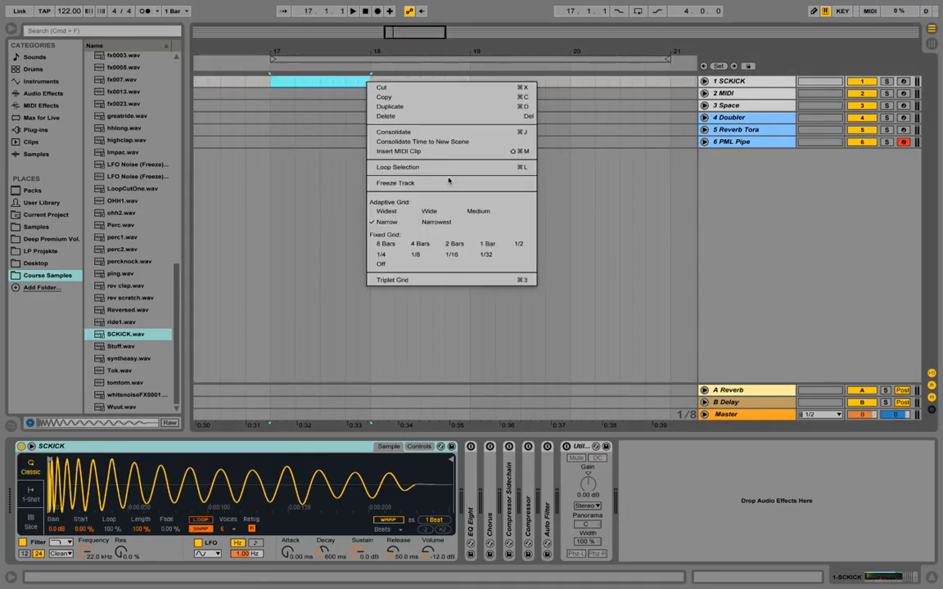
left_click(441, 151)
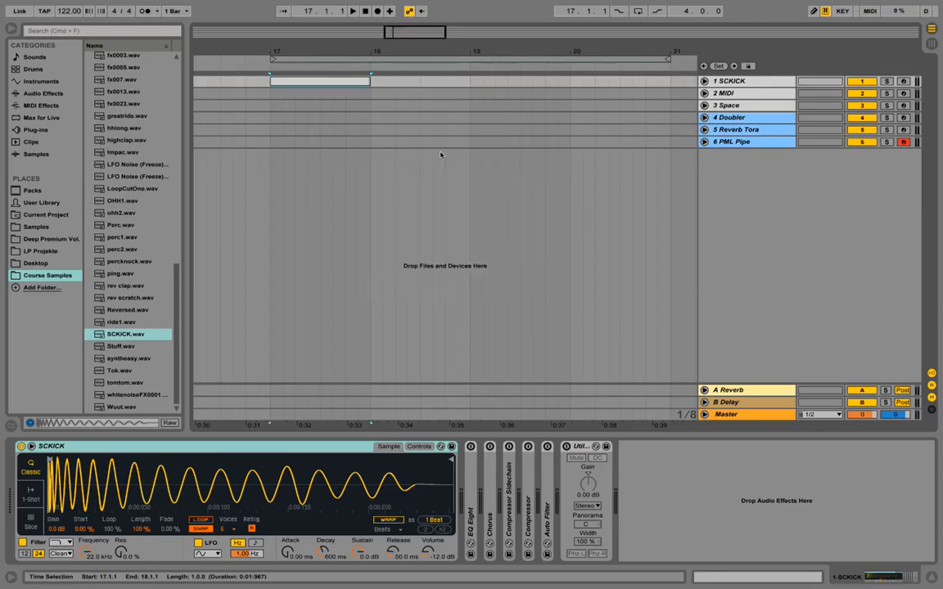
Rename the new MIDI clip on the SCKICK track as Sidechain.
right_click(356, 84)
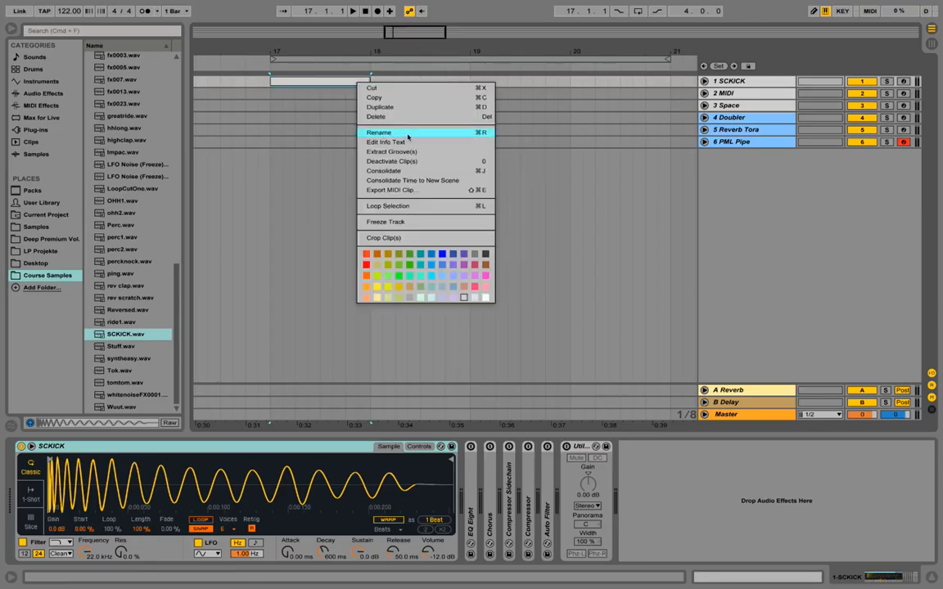
left_click(407, 132)
type("Sc")
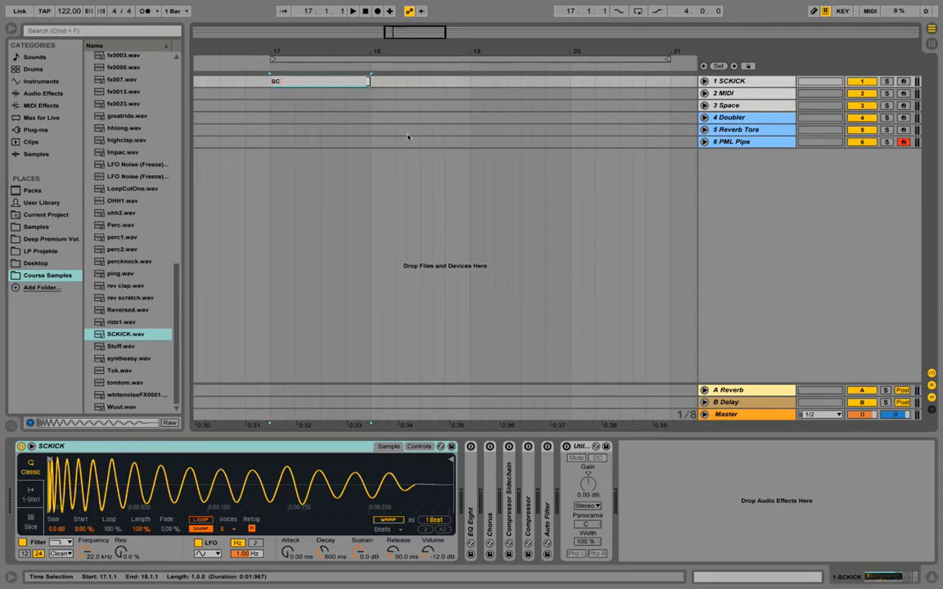
key("BackSpace")
key("Return")
left_click(350, 84)
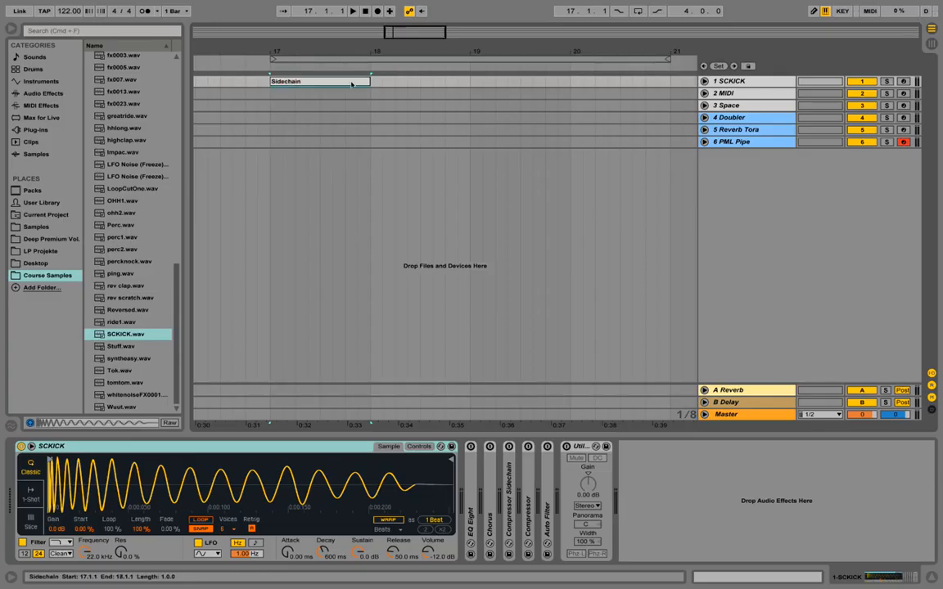
Program sixteenth-long C3 notes on all four beats of the Sidechain clip, using a fixed 1/16 grid.
double_click(351, 84)
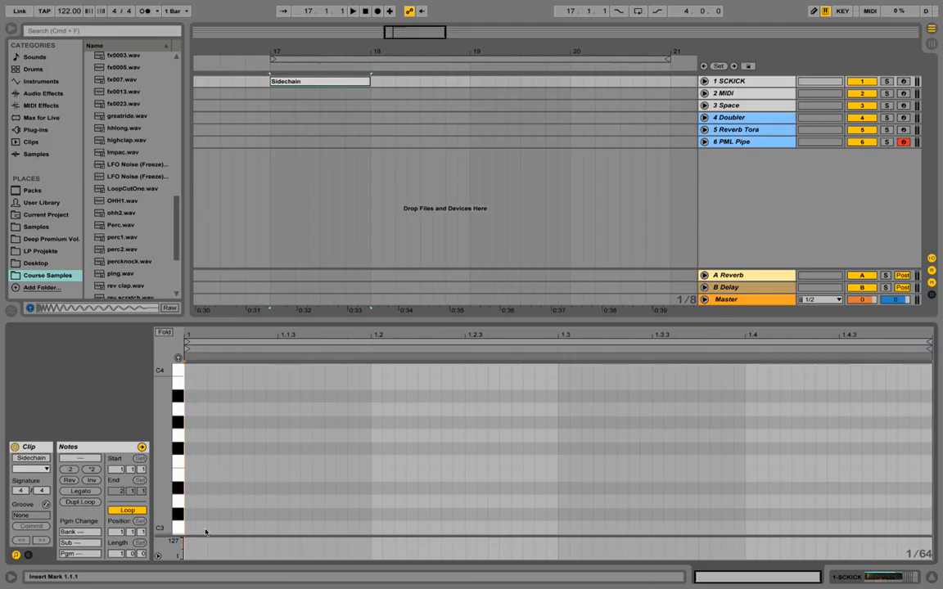
scroll(229, 450, "down", 2)
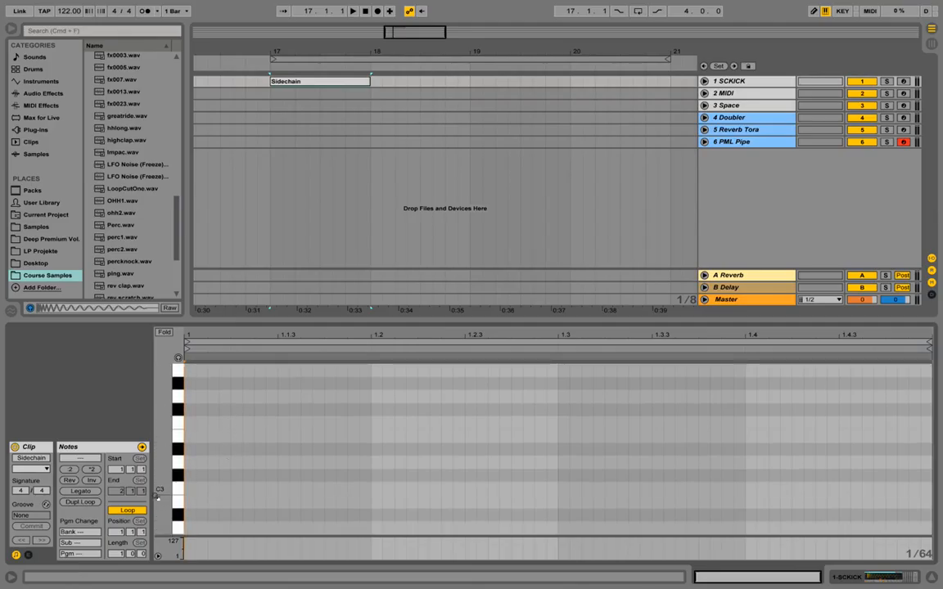
right_click(270, 442)
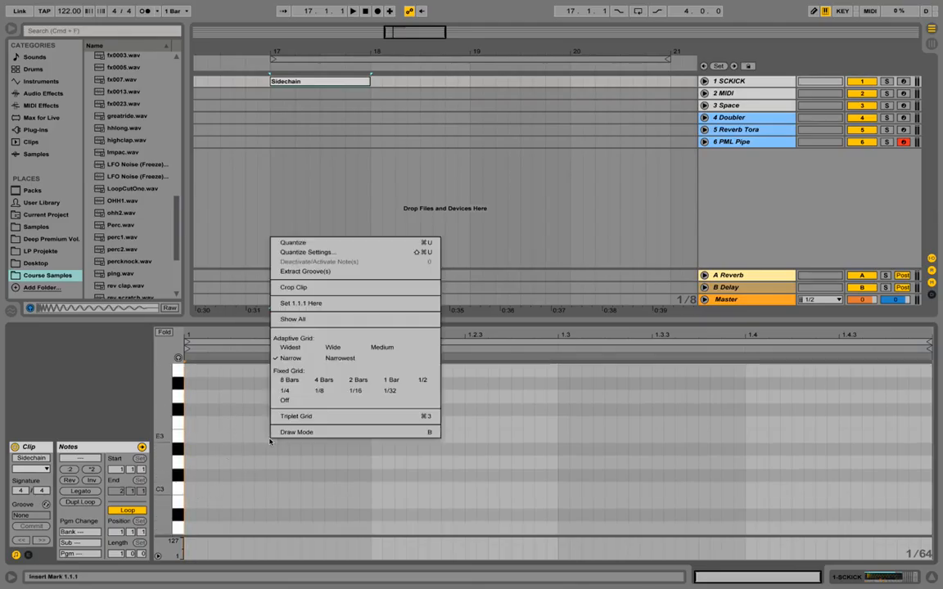
left_click(356, 393)
double_click(205, 489)
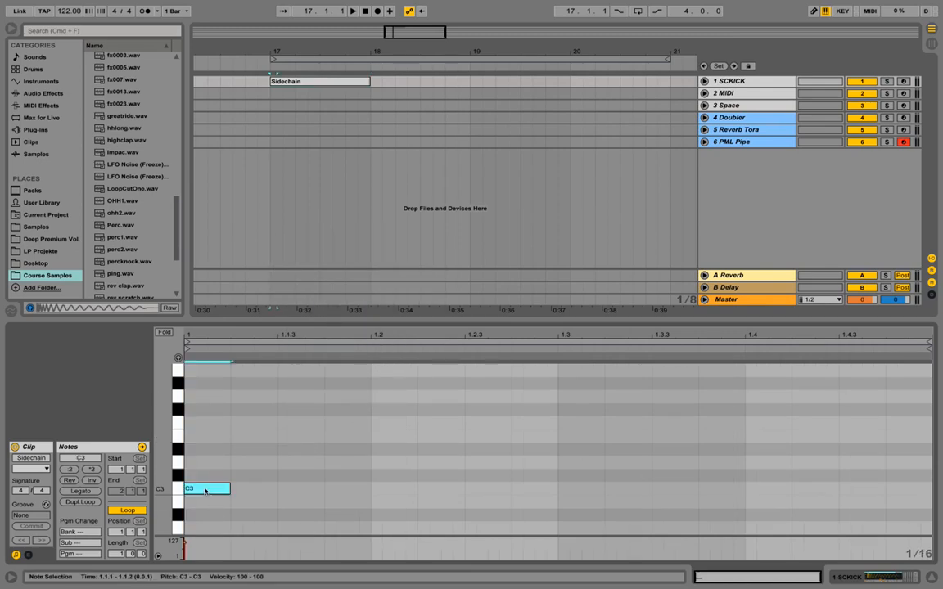
double_click(398, 489)
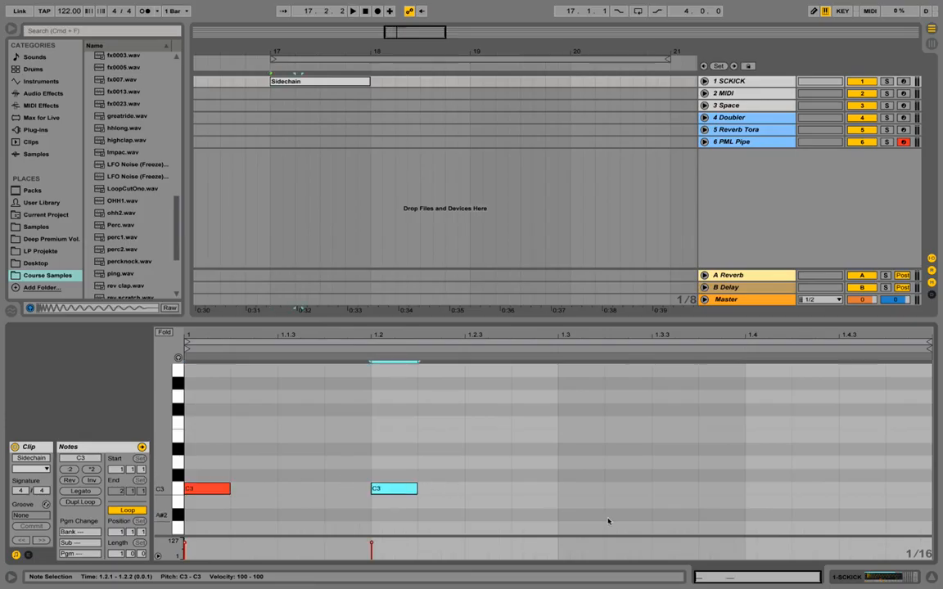
double_click(580, 488)
double_click(769, 490)
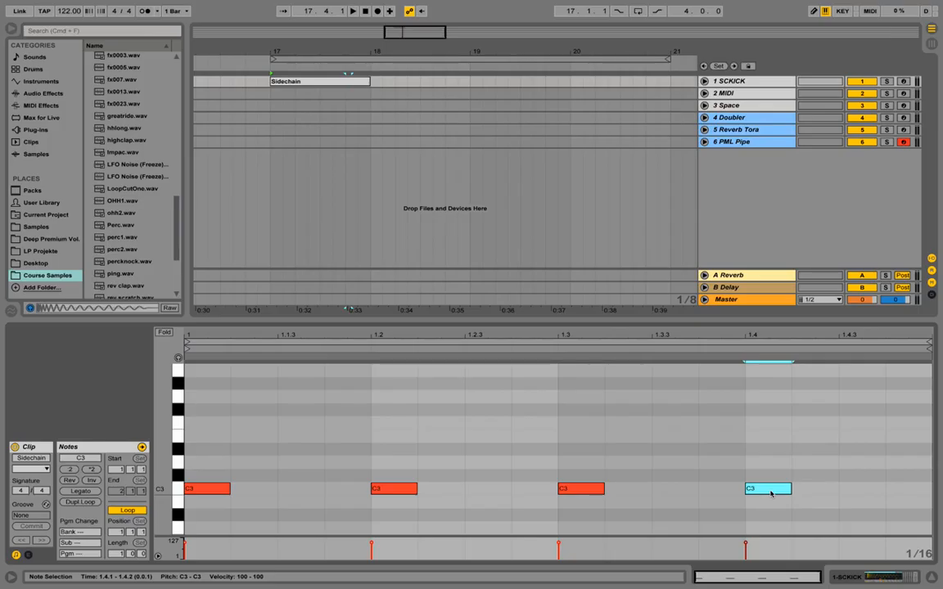
Play the arrangement from bar 17 to hear the Sidechain kick pattern, and stop playback.
left_click(272, 95)
key("space")
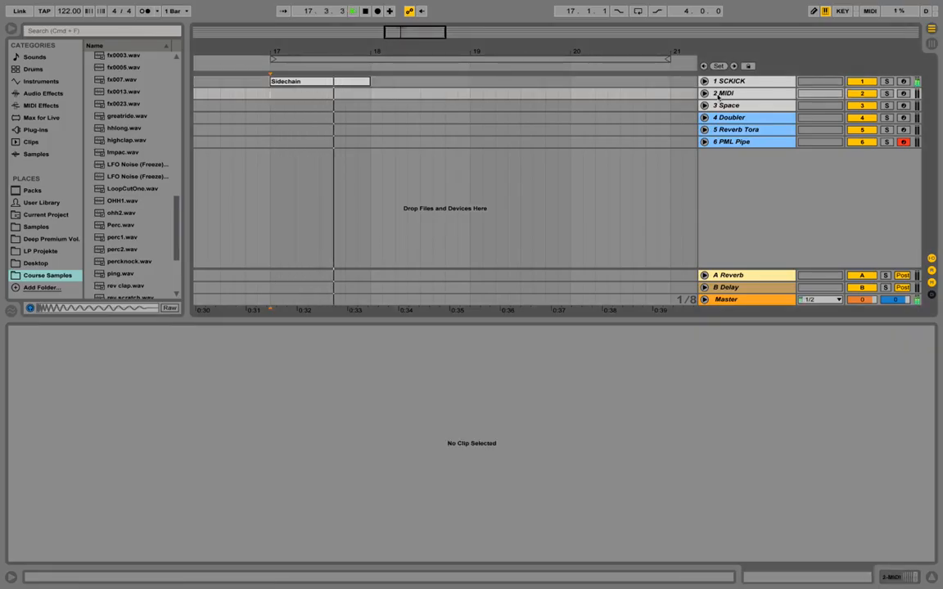
key("space")
Unfold the SCKICK track and mute it.
left_click(704, 81)
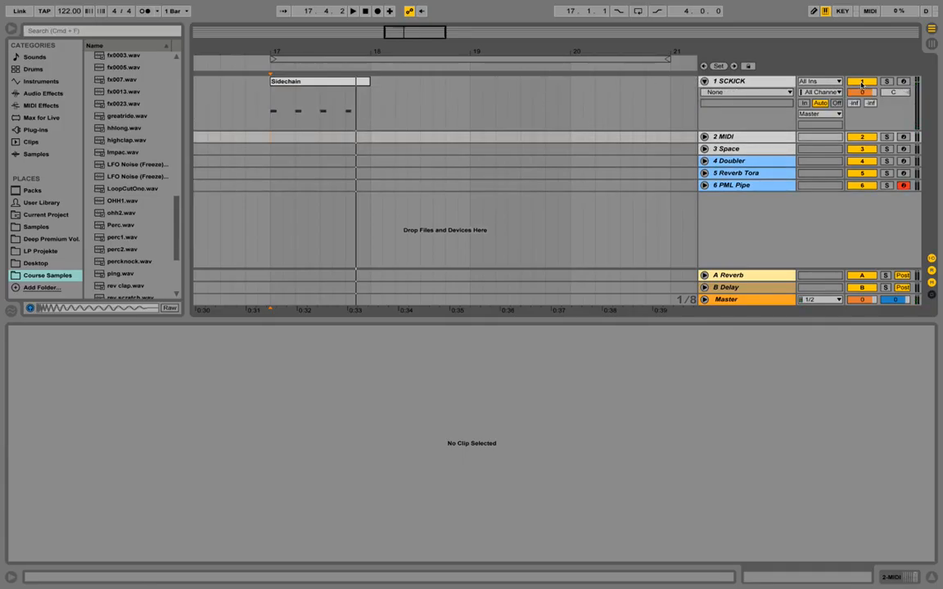
left_click_drag(558, 47, 559, 45)
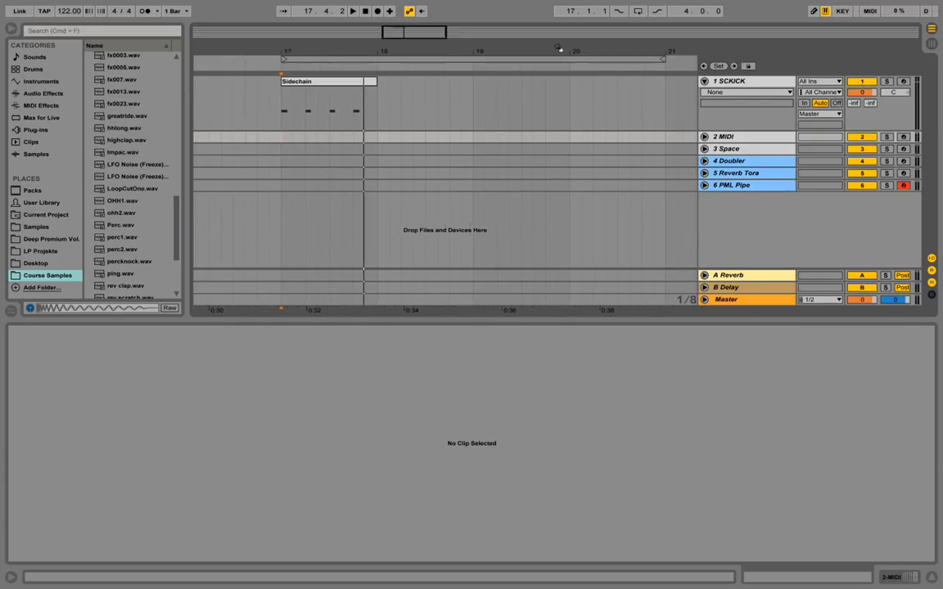
left_click(857, 82)
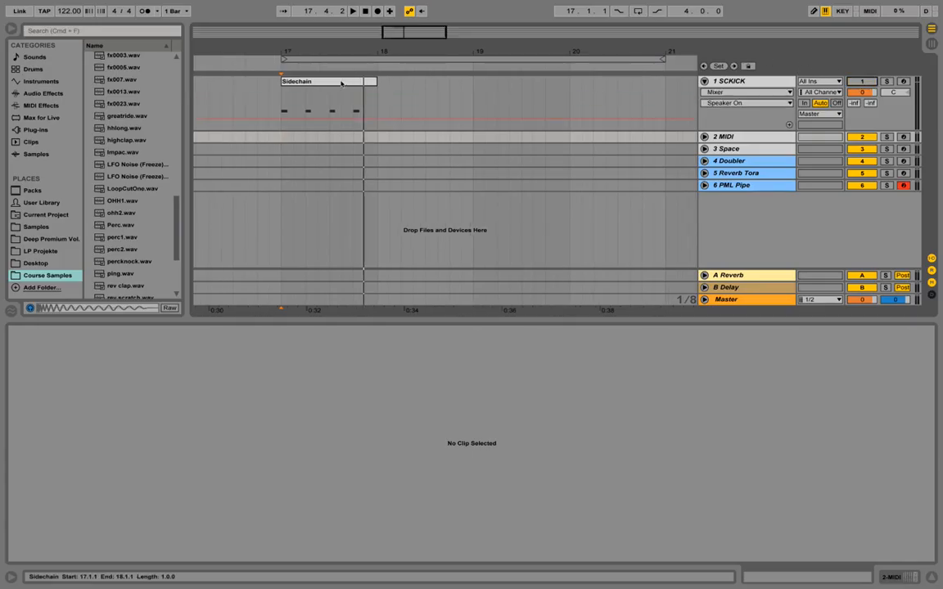
Show the Sidechain clip's C3 notes in a reduced-height note editor.
left_click(339, 84)
left_click_drag(561, 321, 561, 438)
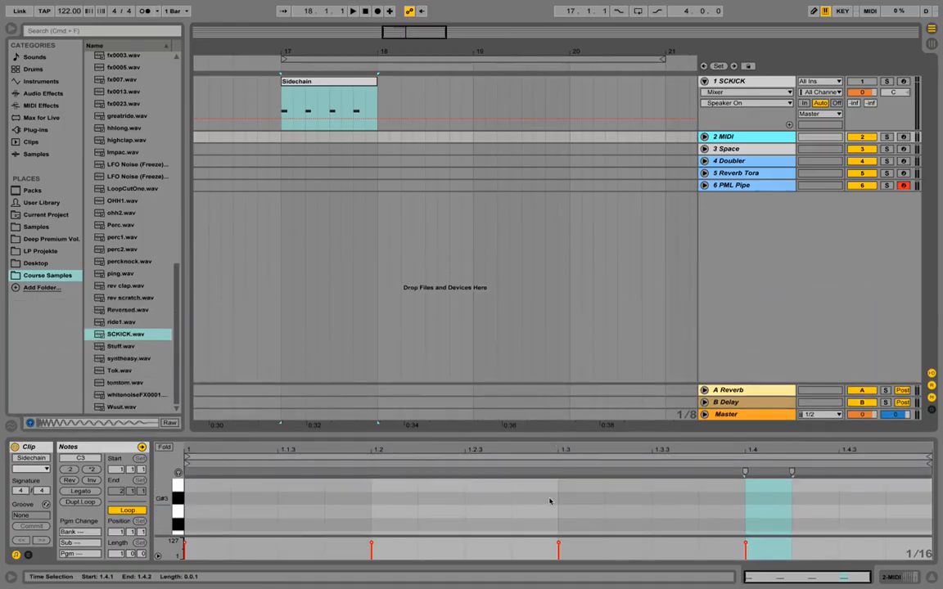
scroll(551, 503, "down", 3)
scroll(551, 502, "down", 4)
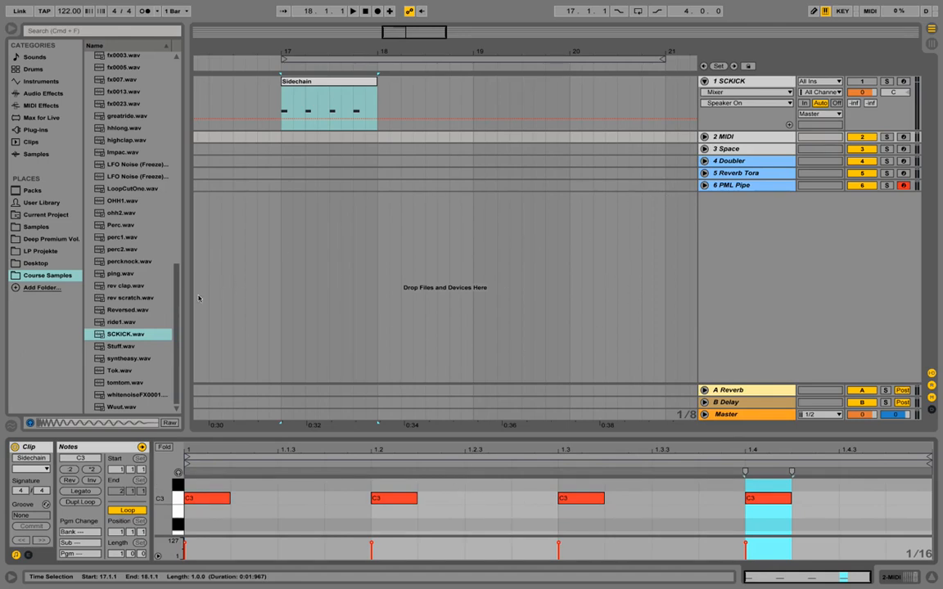
Add DPV Kick-1.wav from the course samples to a new audio track, starting at bar 17.
scroll(172, 271, "up", 2)
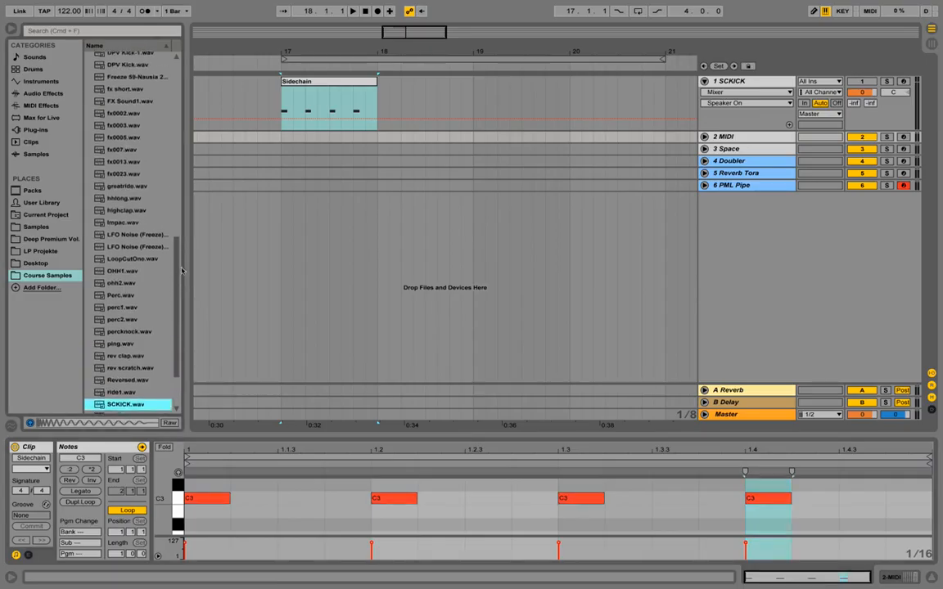
scroll(182, 270, "up", 3)
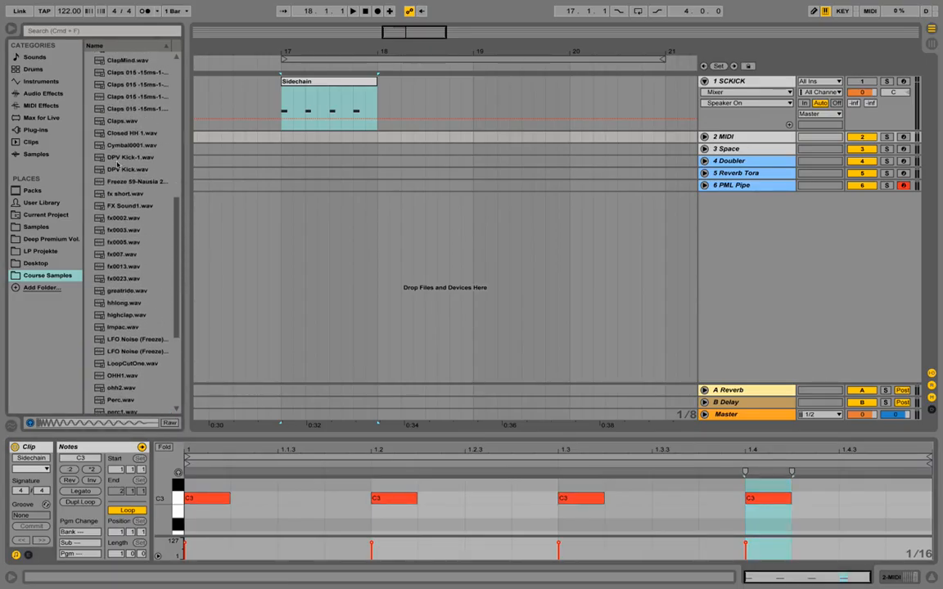
left_click(119, 157)
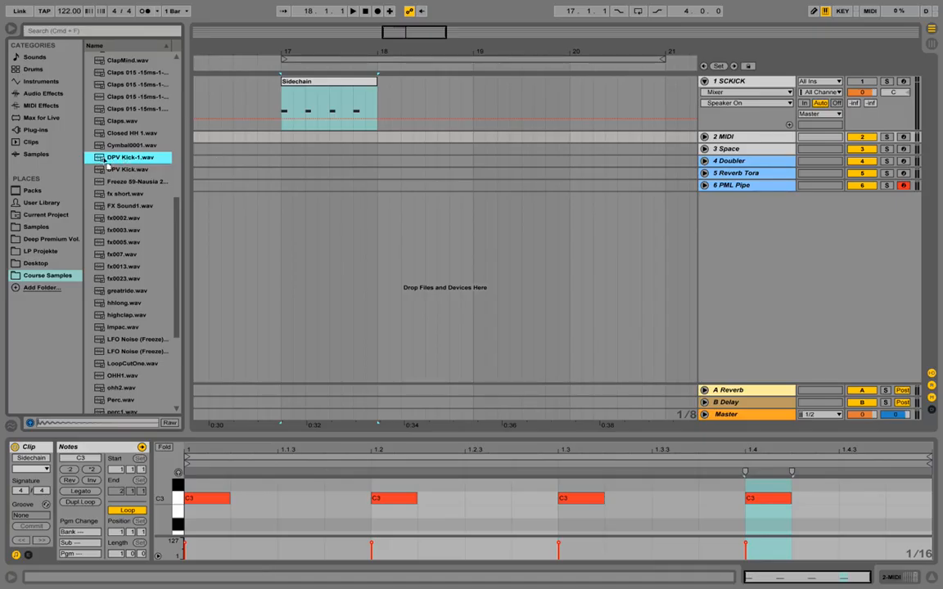
left_click_drag(99, 157, 285, 209)
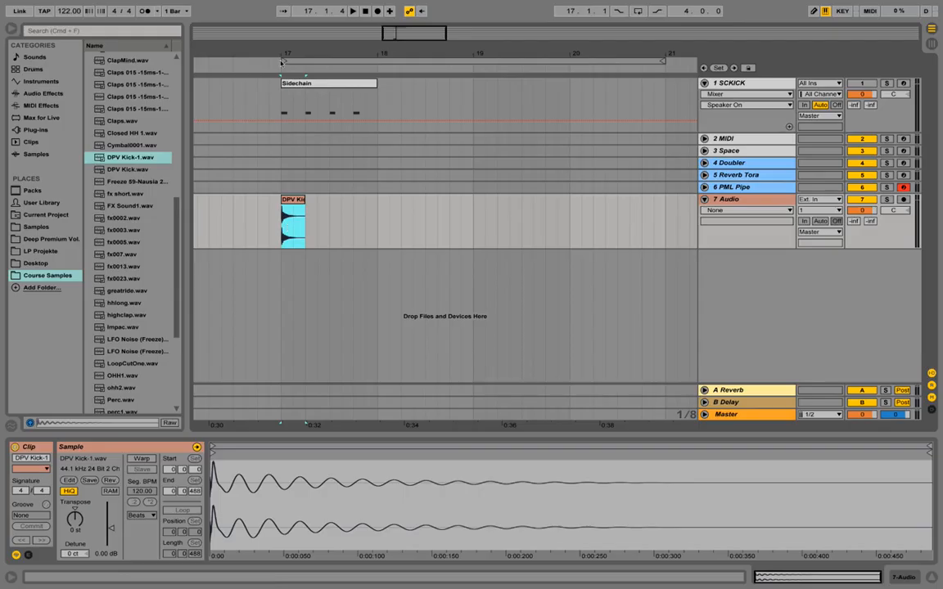
Select the beat from 17.1.1 to 17.2.1 around the DPV Kick-1 clip and consolidate it into a one-beat clip.
left_click_drag(287, 54, 298, 154)
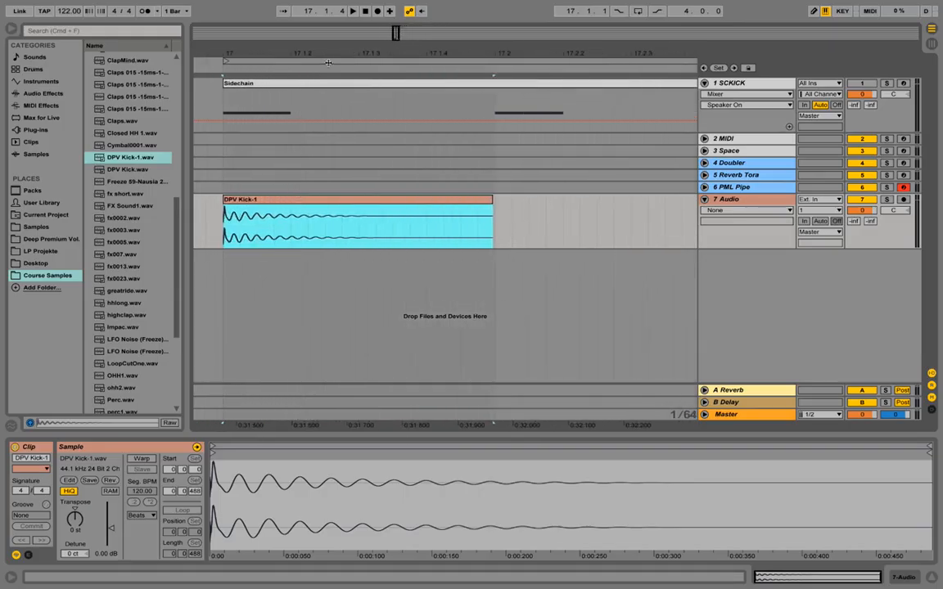
left_click(495, 204)
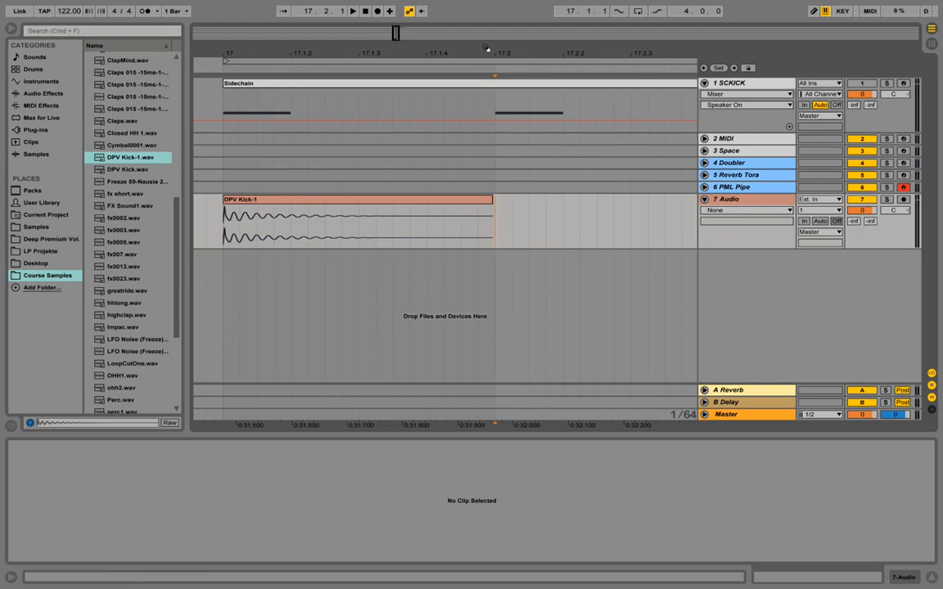
left_click_drag(520, 56, 532, 73)
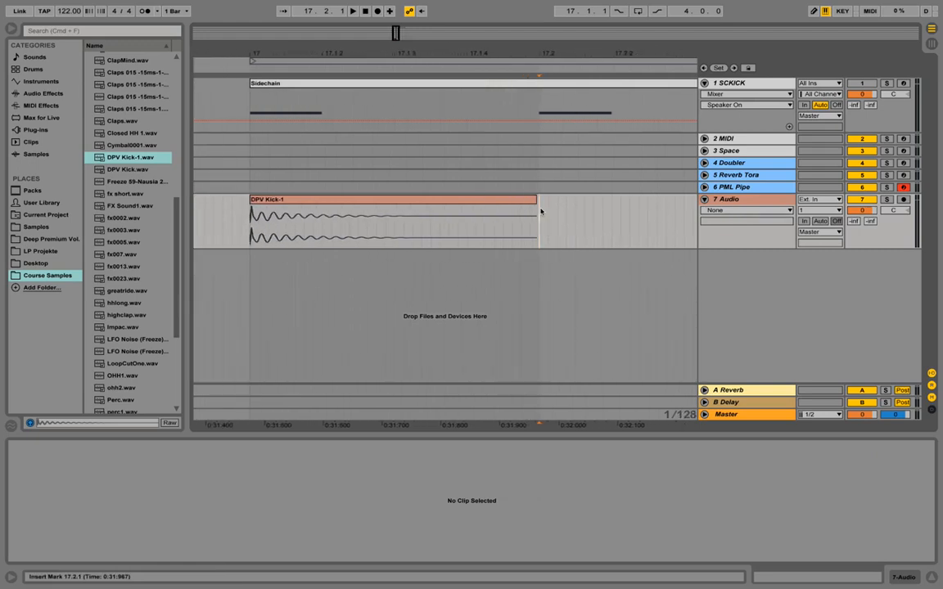
left_click_drag(538, 223, 250, 223)
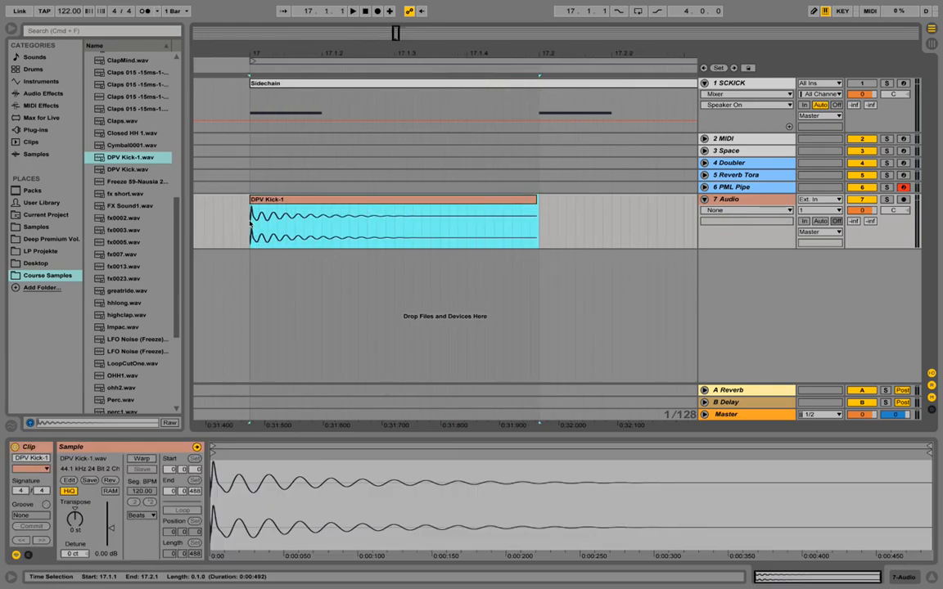
right_click(309, 202)
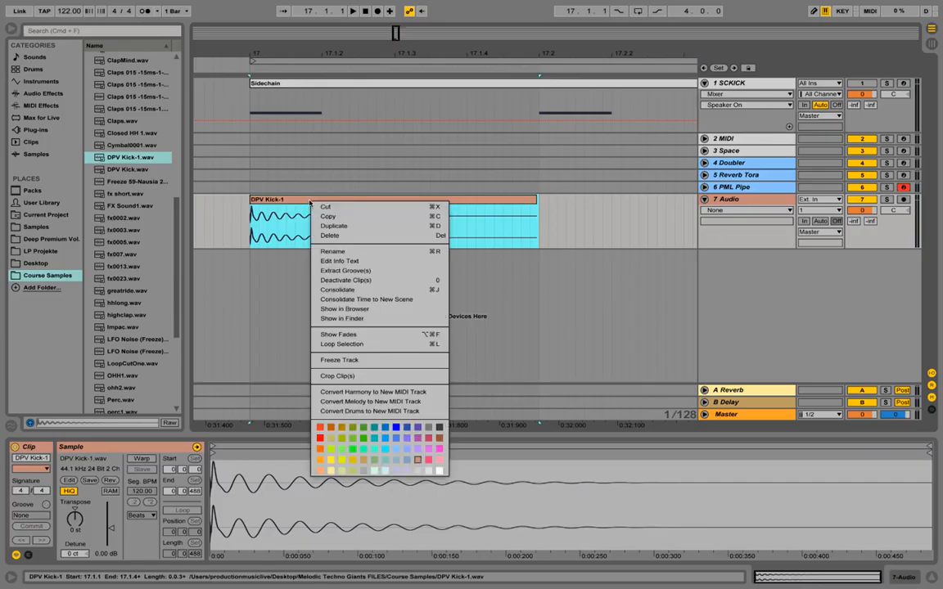
left_click(367, 290)
Turn on looping for the consolidated kick clip and extend it to bar 18, giving four kicks.
left_click_drag(336, 55, 322, 47)
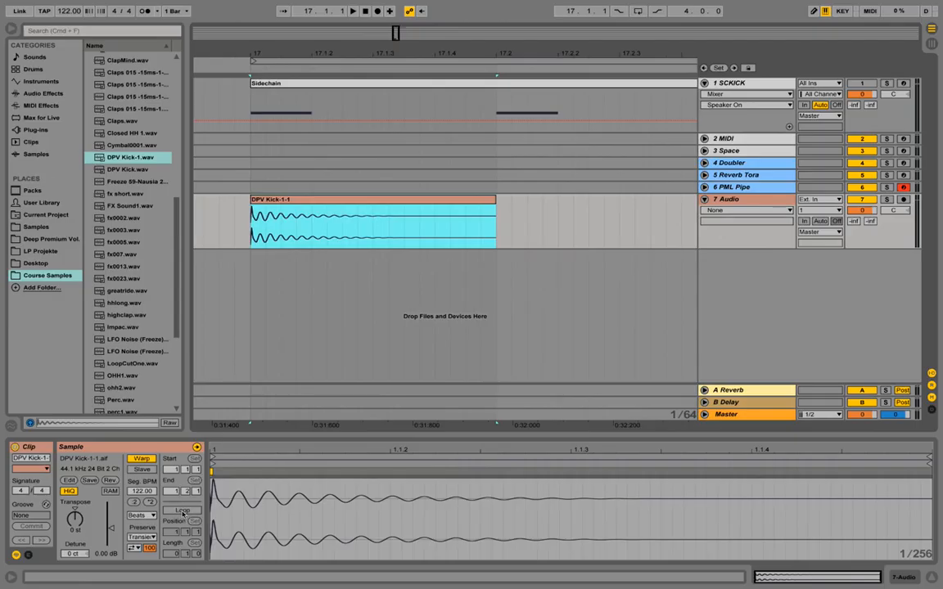
left_click(191, 512)
left_click_drag(348, 55, 310, 32)
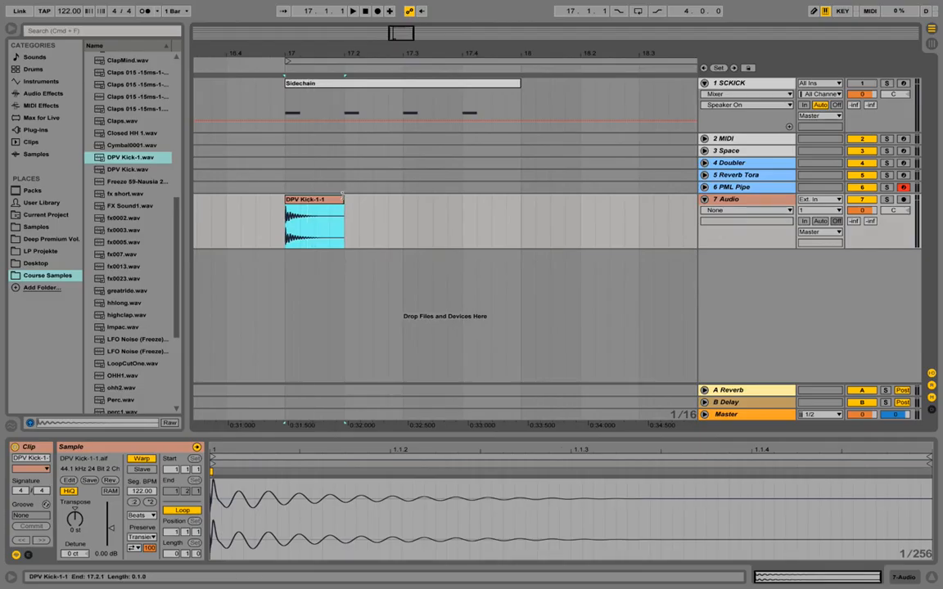
left_click_drag(343, 199, 528, 195)
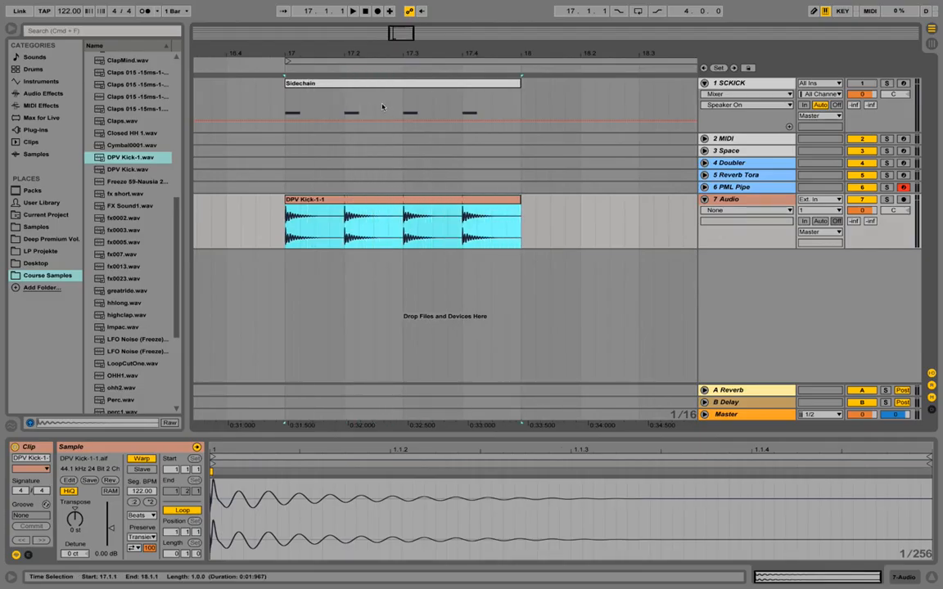
Rename the kick's audio track to "# Kick" and play the pattern.
left_click(735, 202)
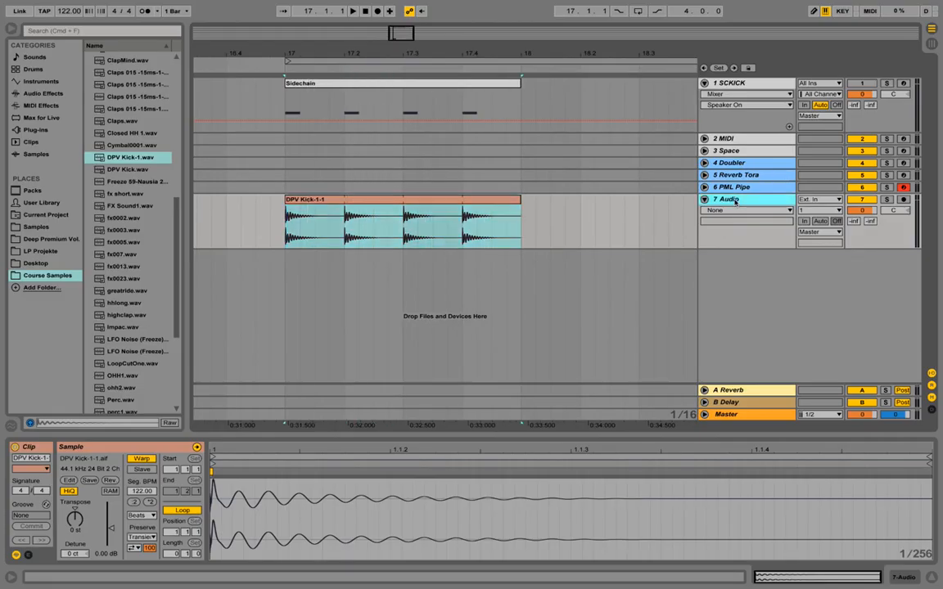
right_click(735, 202)
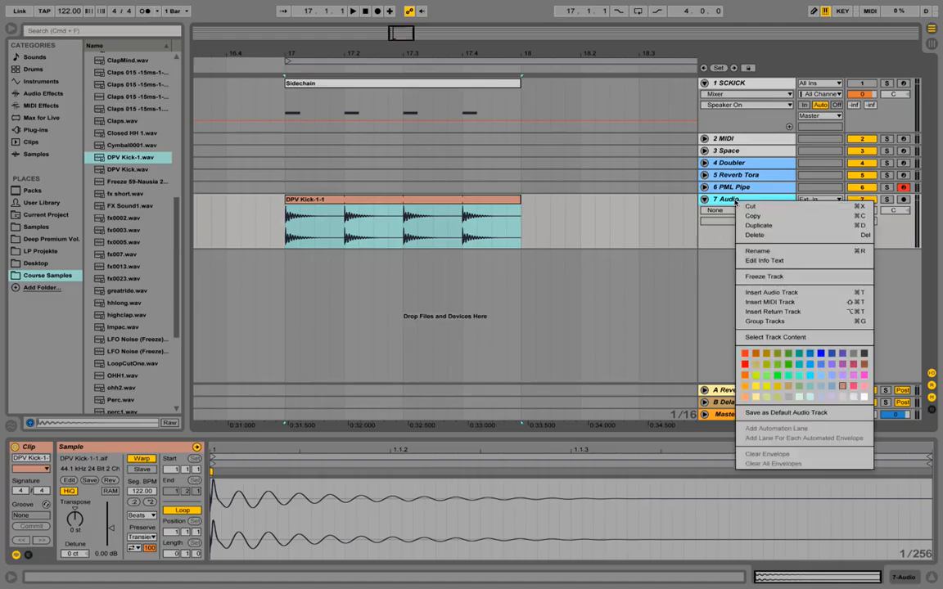
left_click(791, 252)
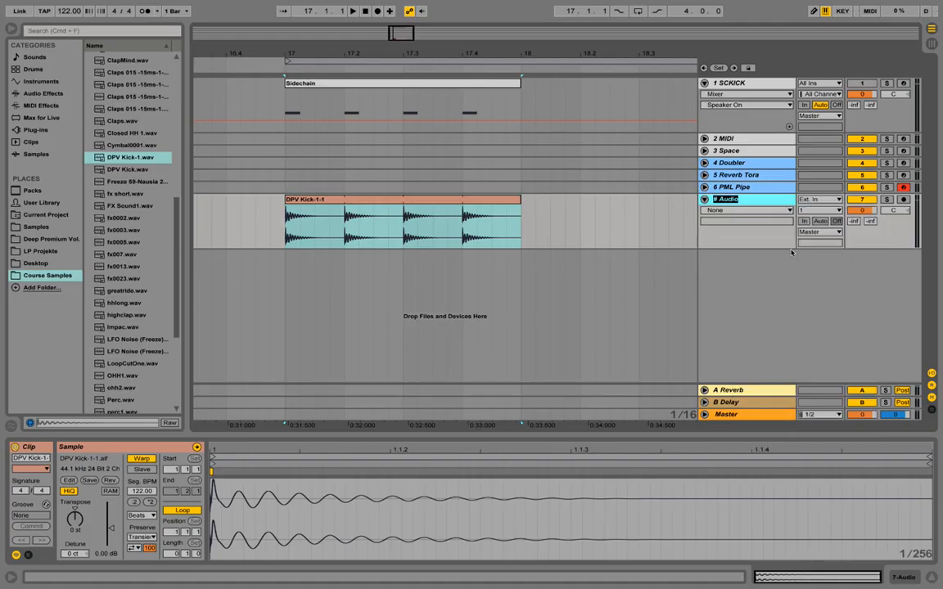
type("# Kick")
key("Return")
key("space")
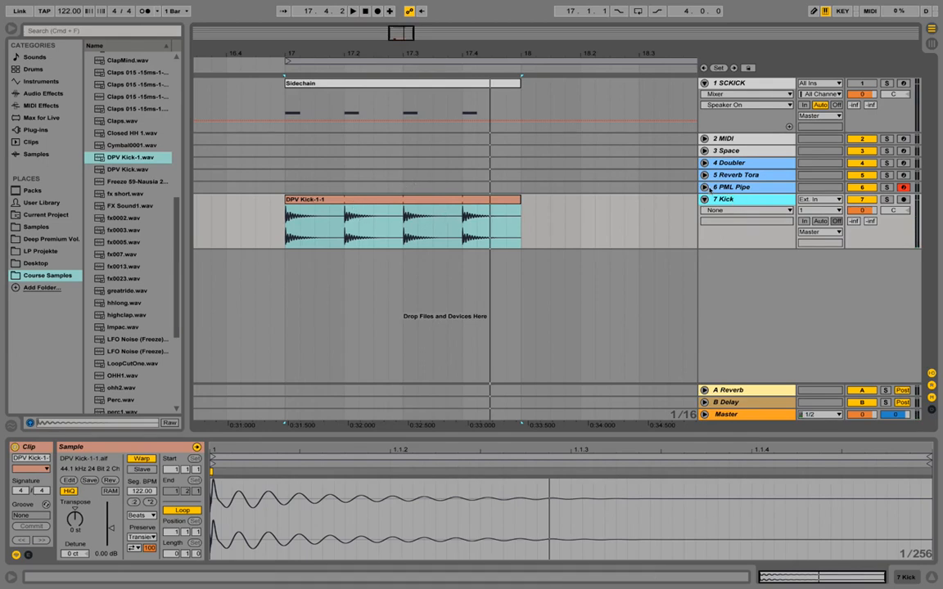
Add an EQ Eight audio effect to the Kick track.
left_click(750, 200)
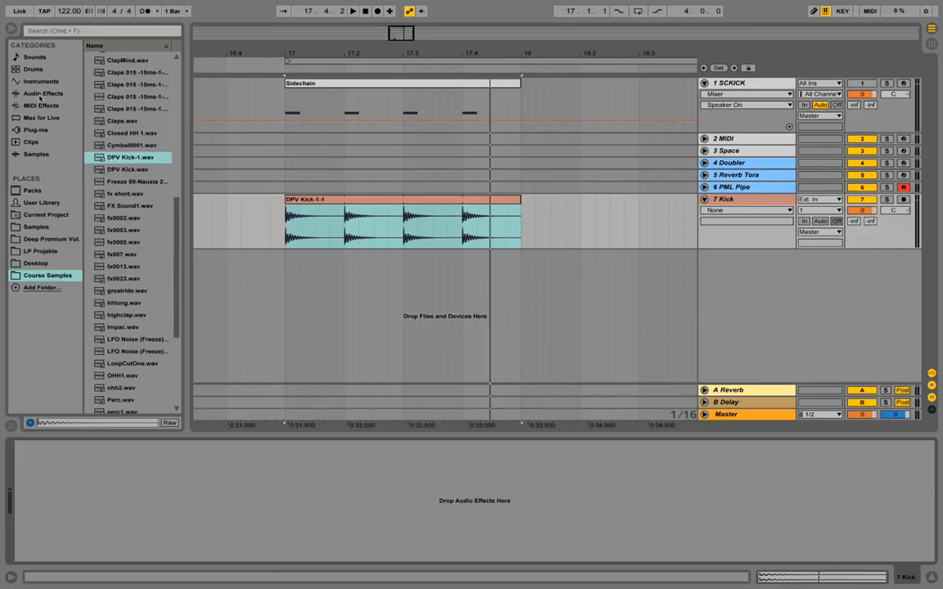
left_click(40, 95)
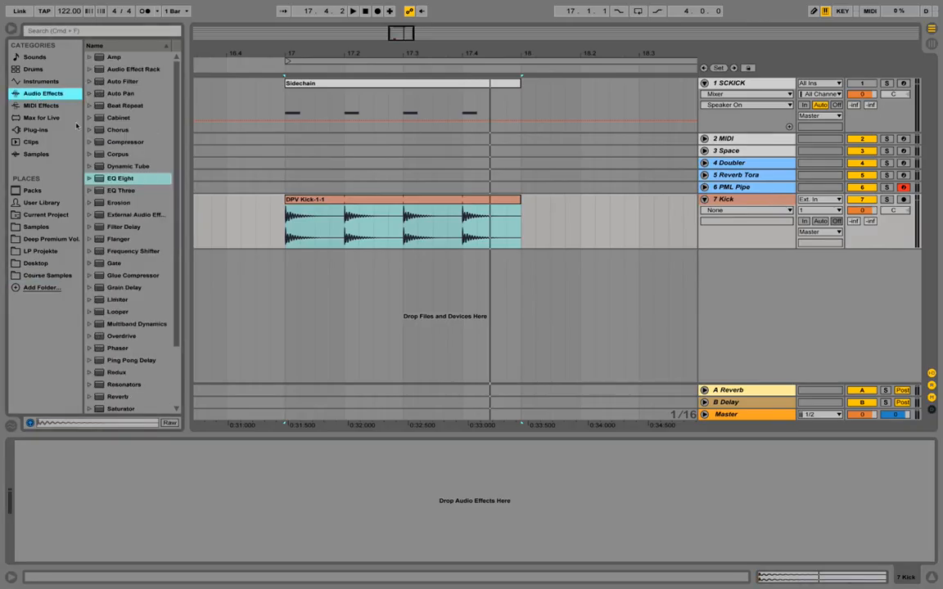
left_click_drag(136, 174, 158, 475)
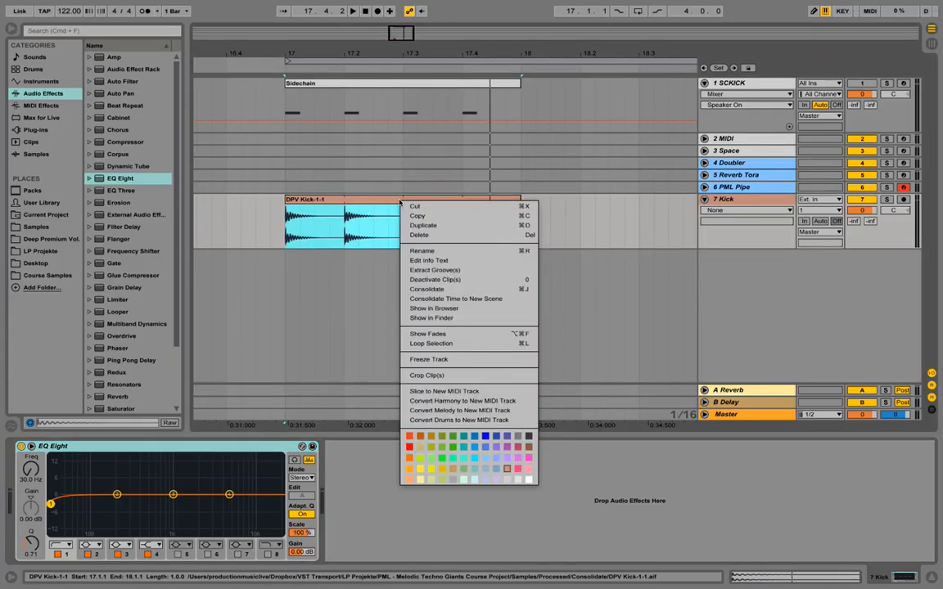
Color both the kick clip and the Kick track dark blue.
left_click(497, 437)
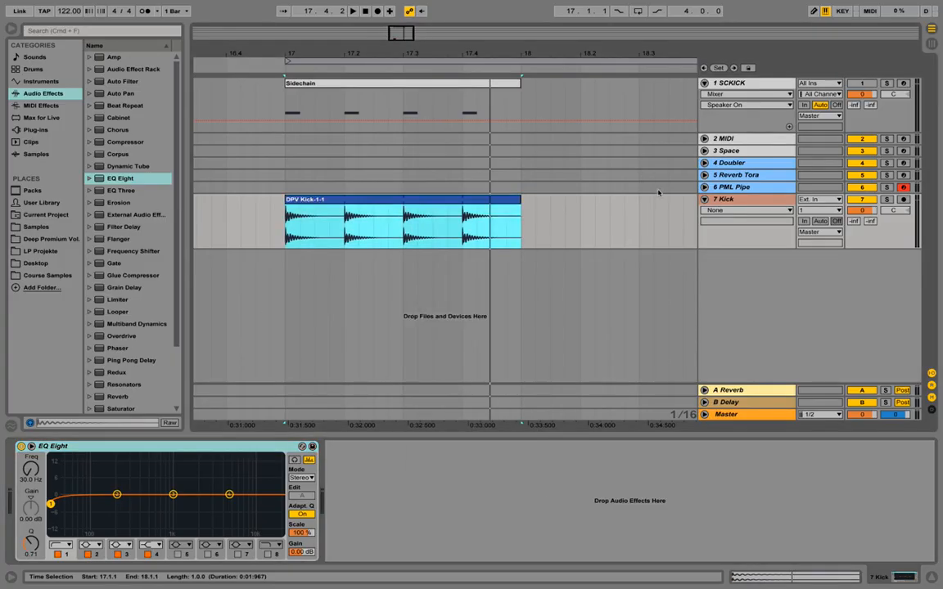
right_click(702, 196)
left_click(815, 357)
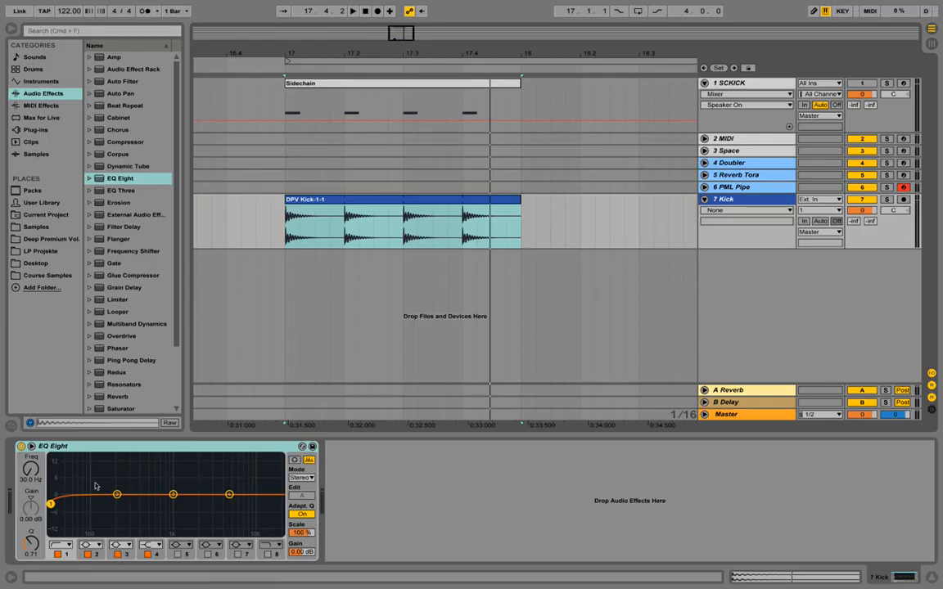
Enlarge the EQ Eight display, set the band 1 low cut to about 49.5 Hz with Q 0.97, and audition the kick.
left_click(32, 447)
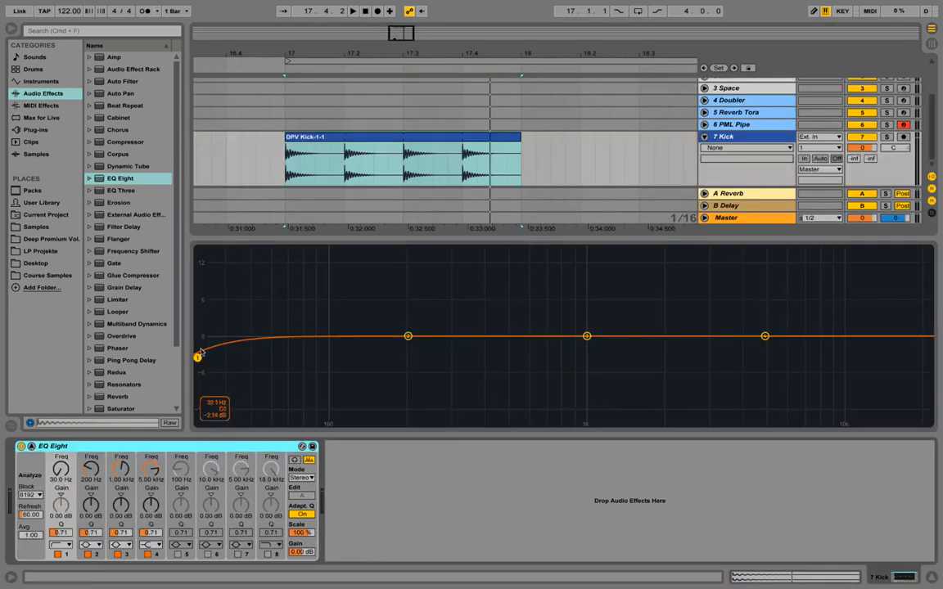
left_click_drag(197, 358, 253, 347)
key("space")
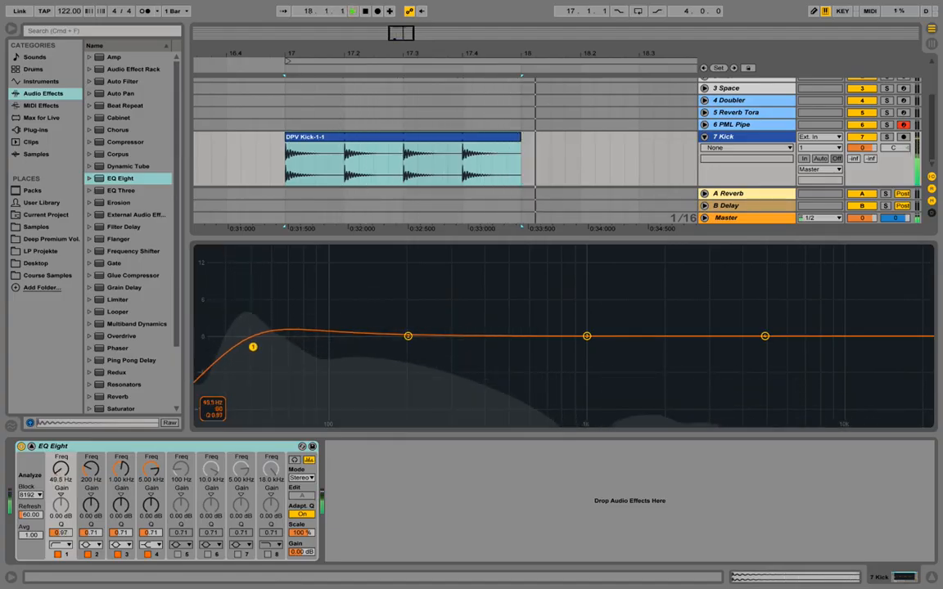
key("space")
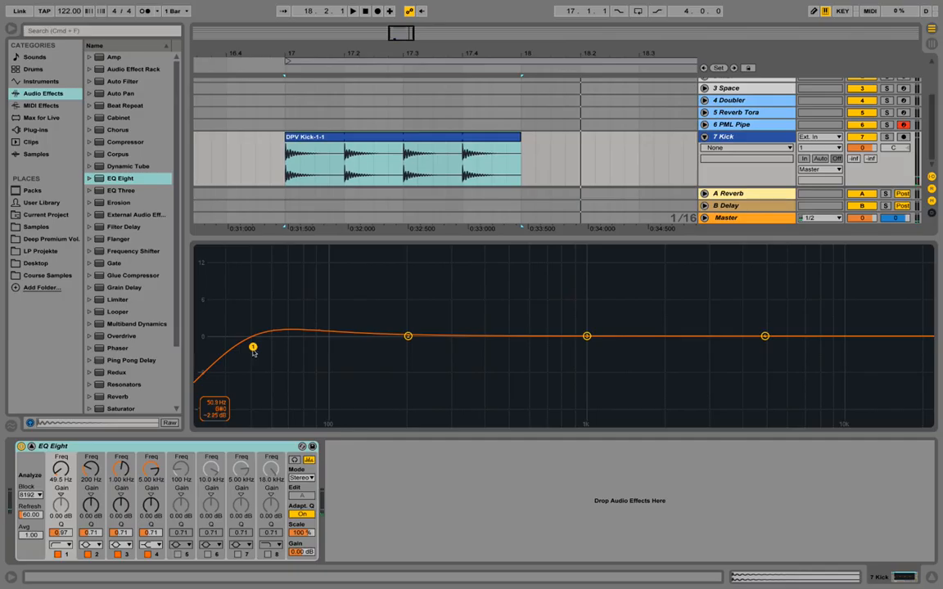
key("space")
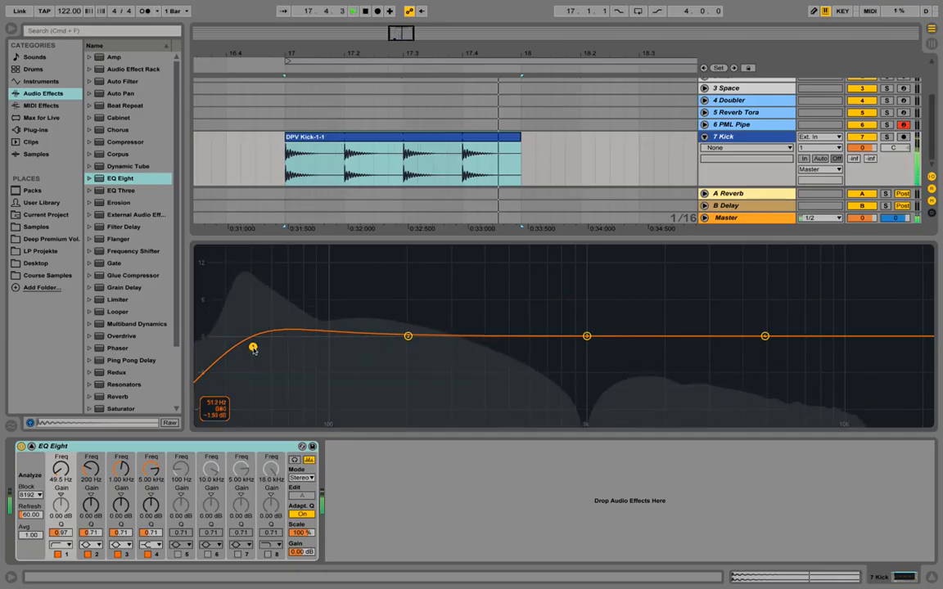
key("space")
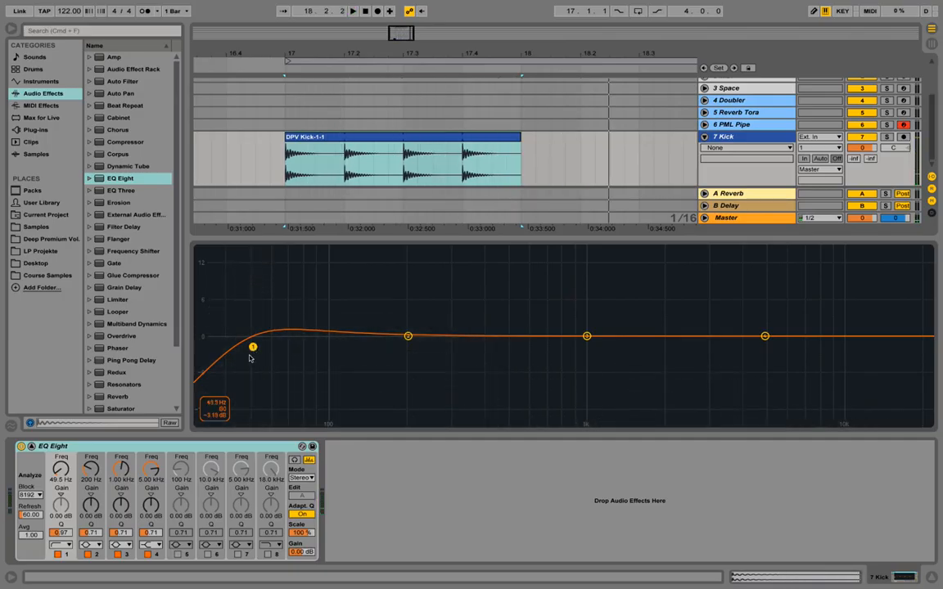
Adjust the band 1 low cut to about 50.1 Hz with Q 1.09 and audition the kick again.
left_click_drag(253, 352, 254, 343)
key("space")
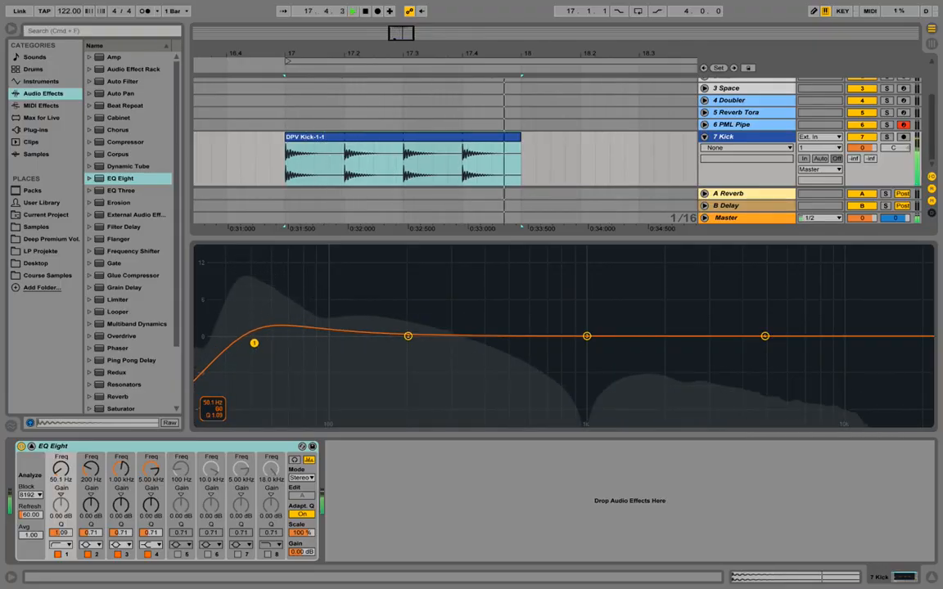
key("space")
key("space")
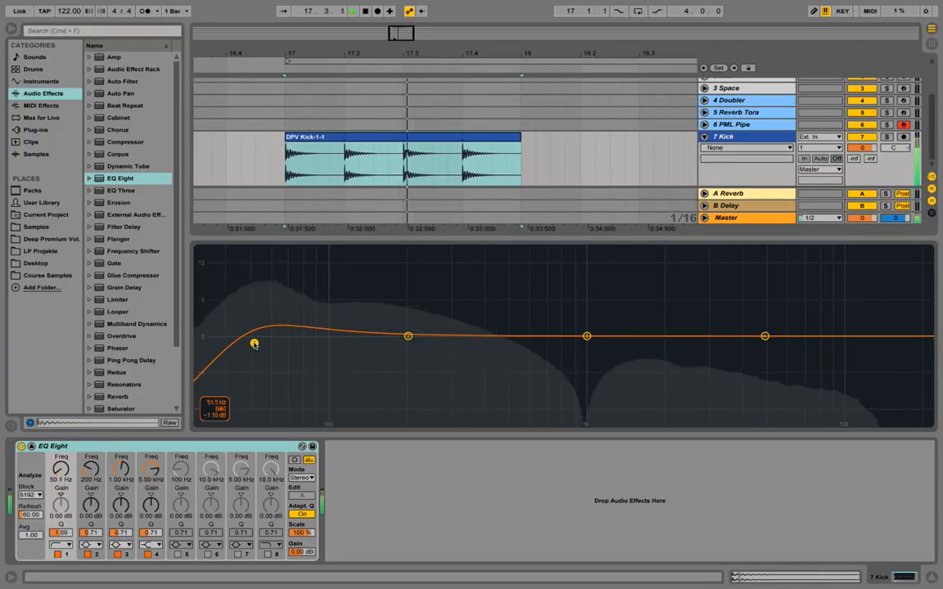
key("space")
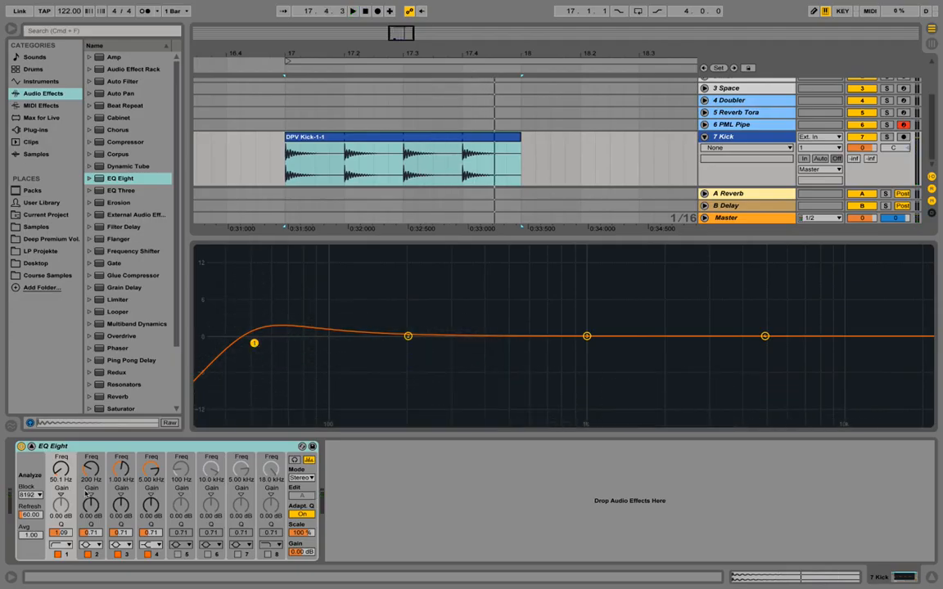
Fine-tune the band 1 Q to 1.14 and play the kick to check it.
left_click_drag(64, 533, 63, 531)
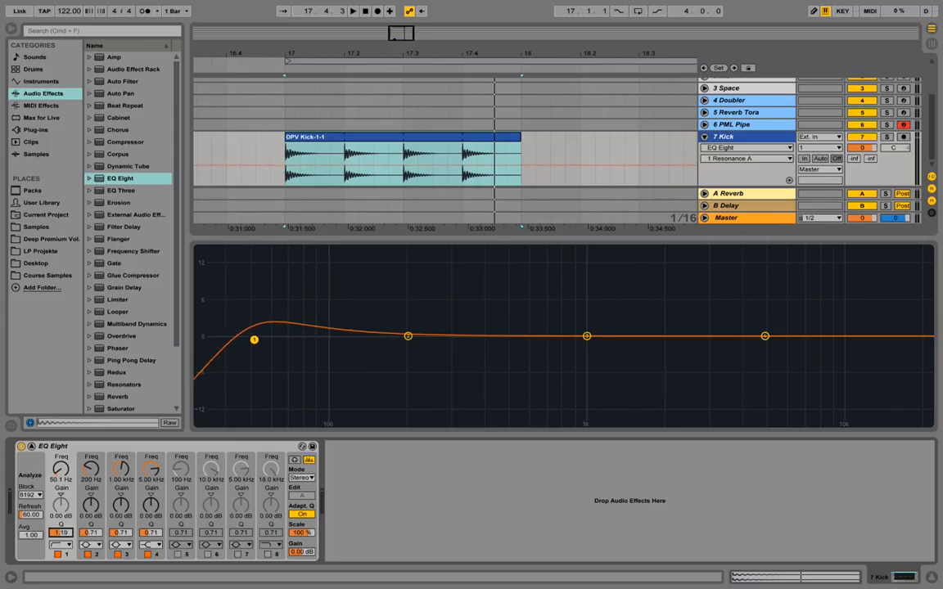
left_click_drag(63, 533, 63, 529)
key("space")
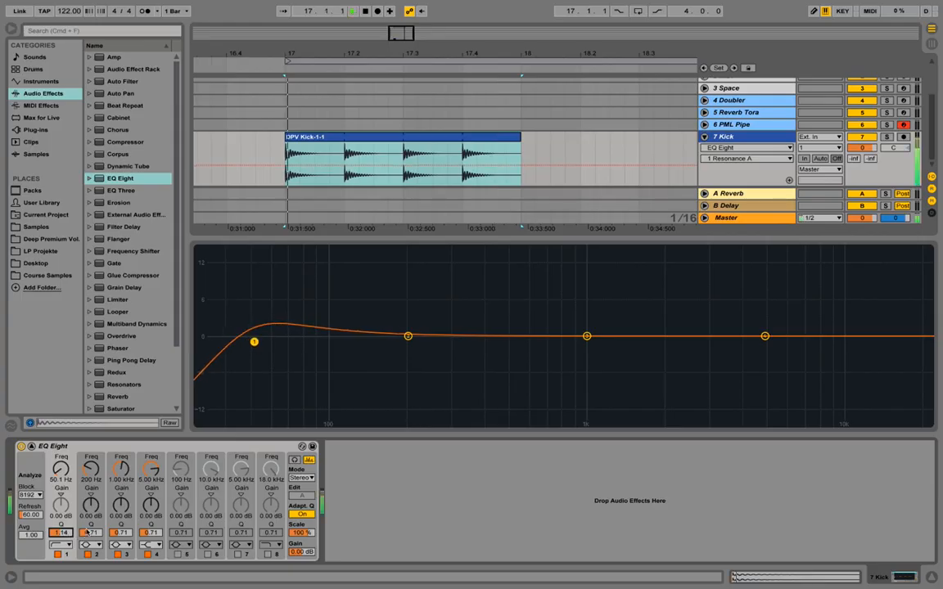
key("space")
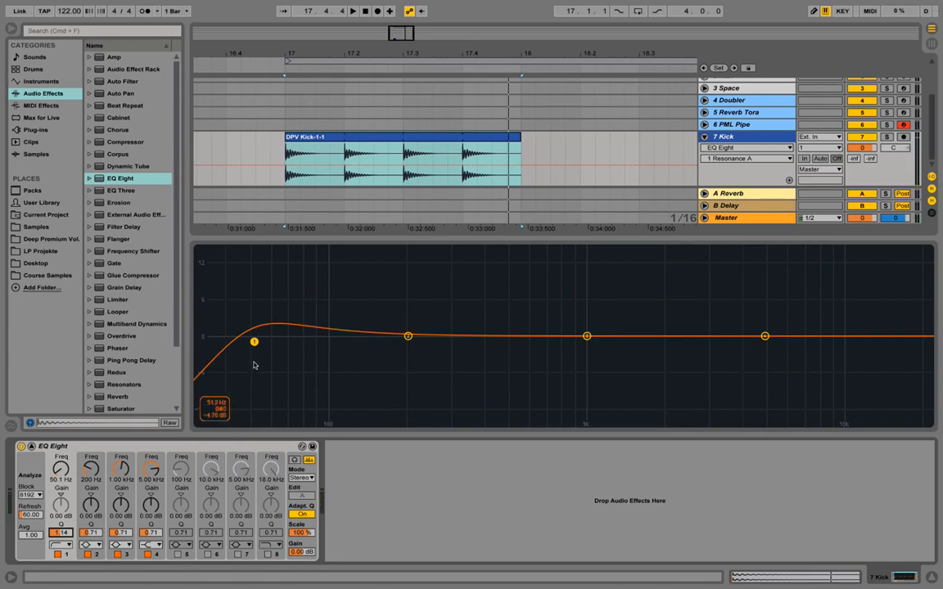
Use a bell filter on EQ band 2, boost it about 9.64 dB at 239 Hz, and audition the kick.
left_click(98, 546)
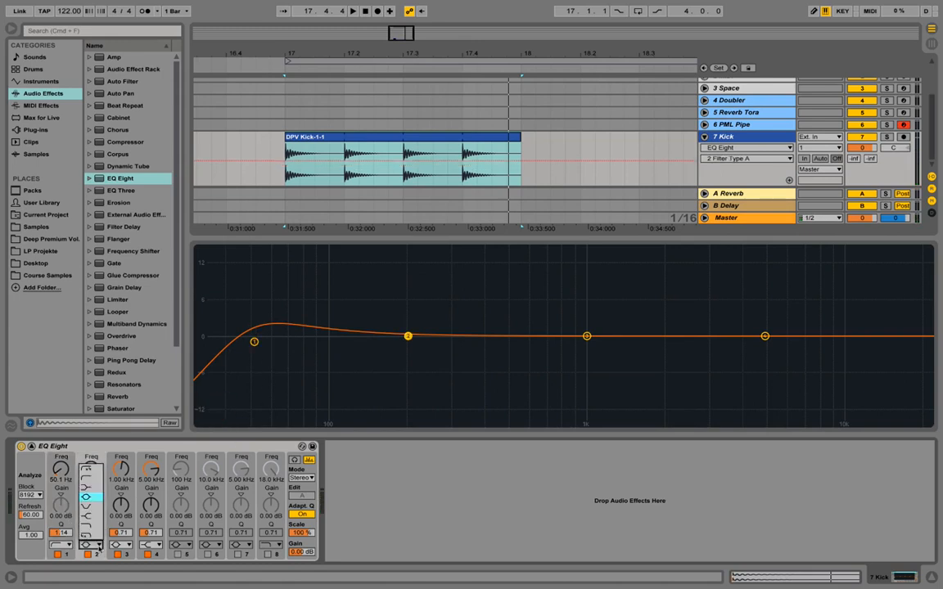
left_click(94, 499)
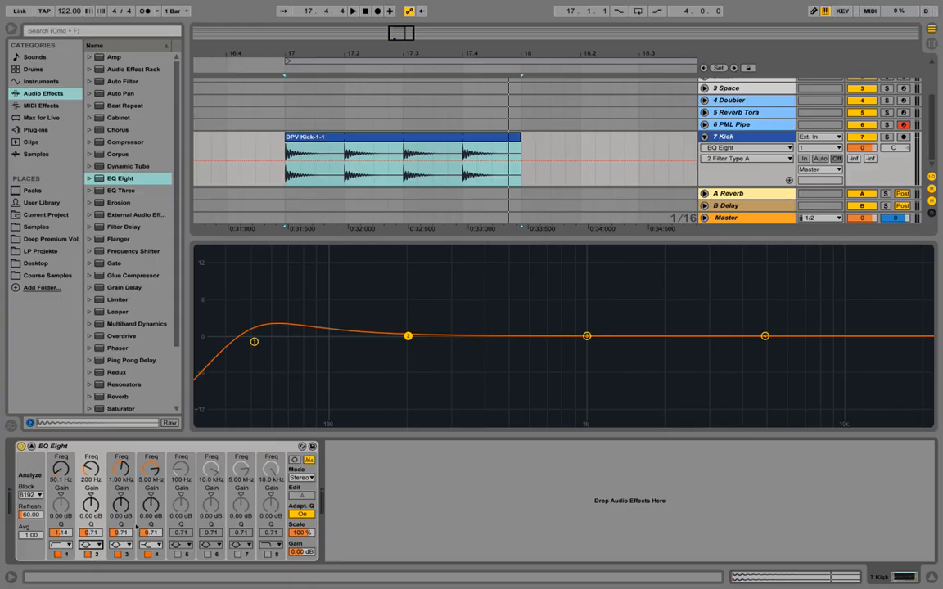
left_click_drag(409, 335, 427, 280)
key("space")
key("space")
Loop the arrangement over the one-bar kick clip.
left_click(427, 139)
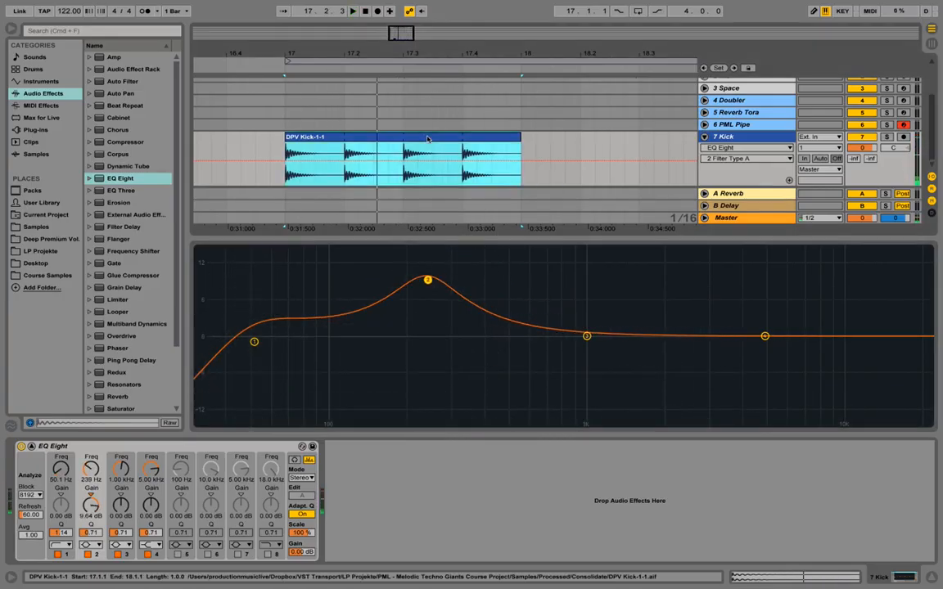
right_click(372, 140)
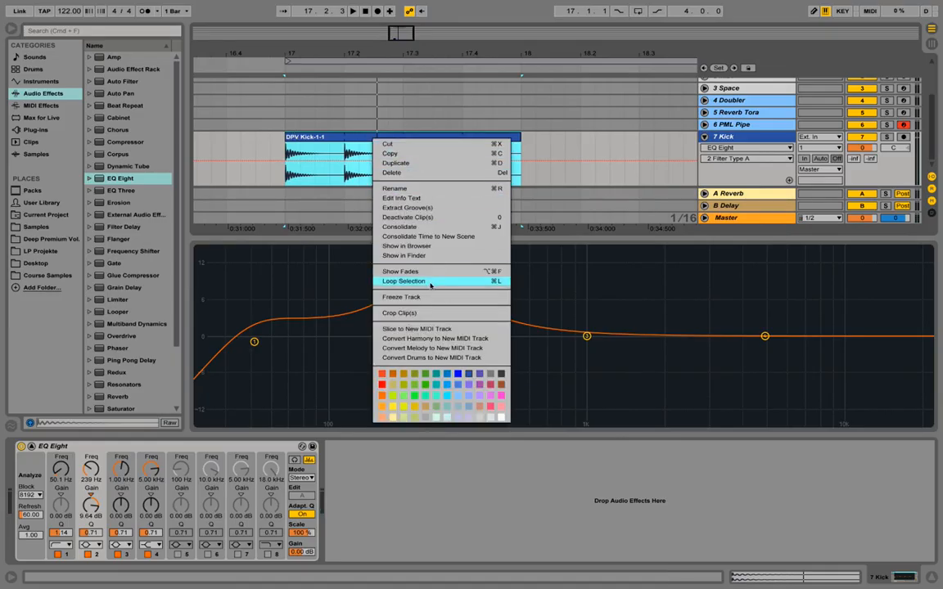
left_click(430, 281)
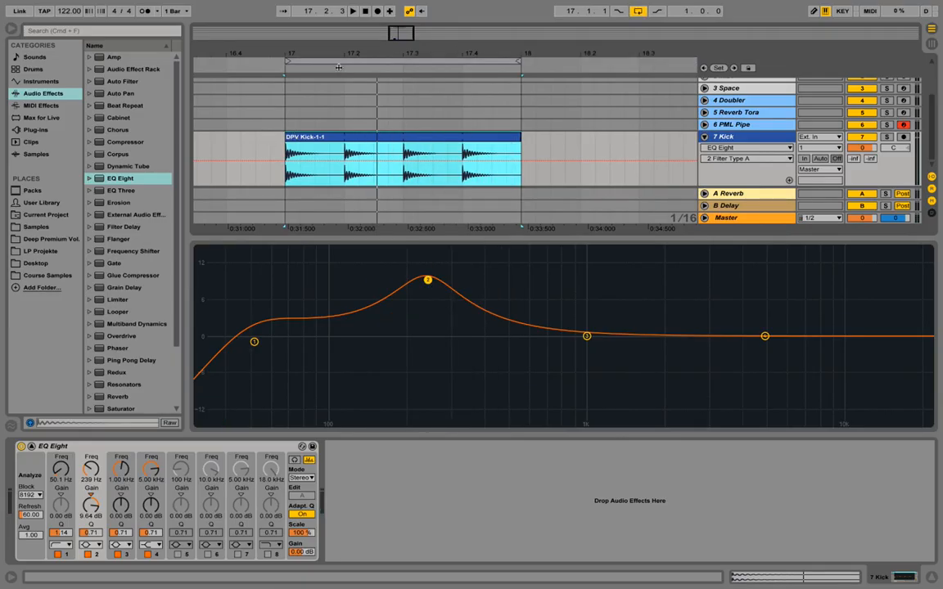
Play the looped kick, then cut EQ band 2 by about 4.16 dB at 234 Hz.
key("space")
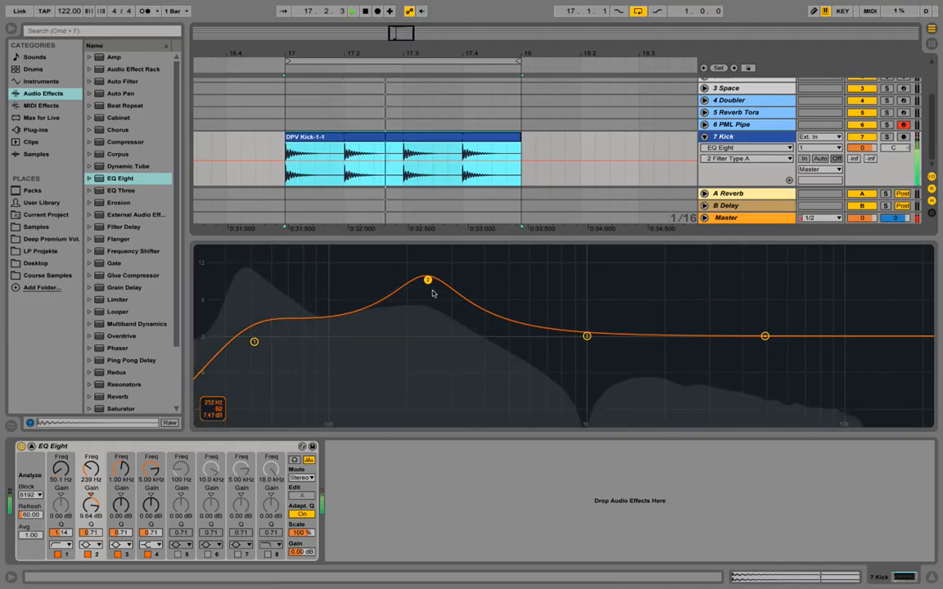
key("space")
left_click_drag(427, 280, 425, 361)
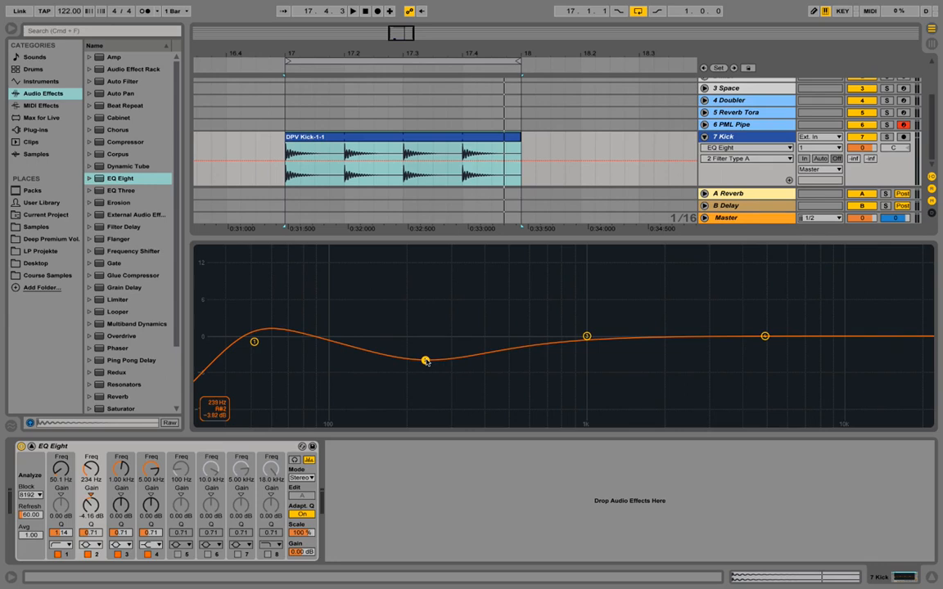
Play the looped kick and deepen the EQ band 2 cut to about -7.62 dB at 235 Hz.
key("space")
left_click_drag(426, 361, 427, 364)
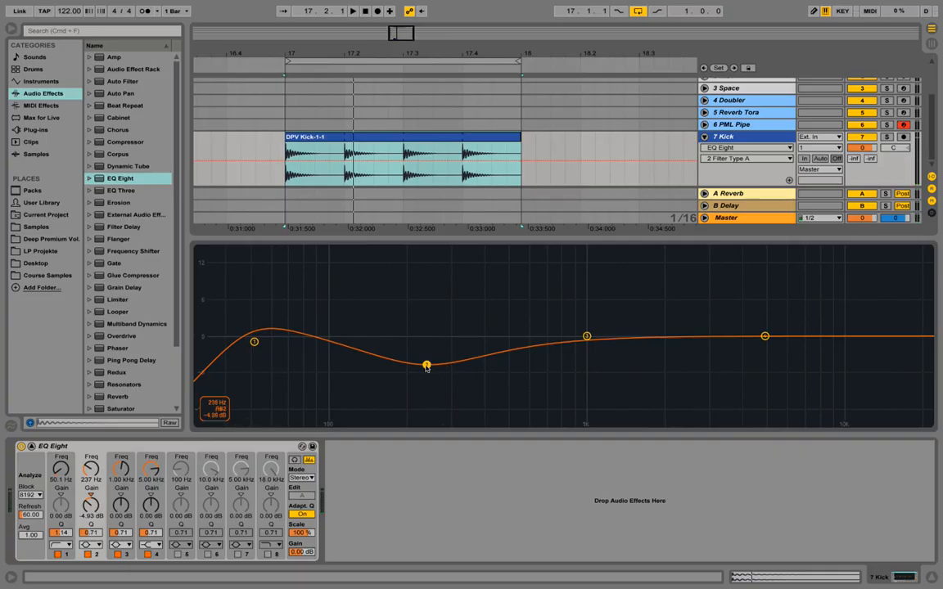
left_click_drag(426, 366, 425, 374)
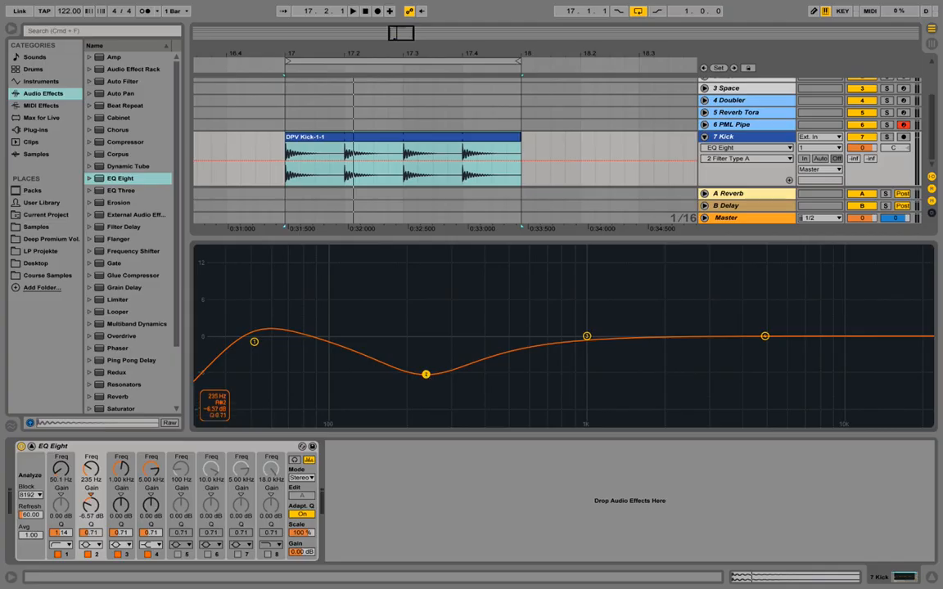
left_click_drag(91, 504, 90, 517)
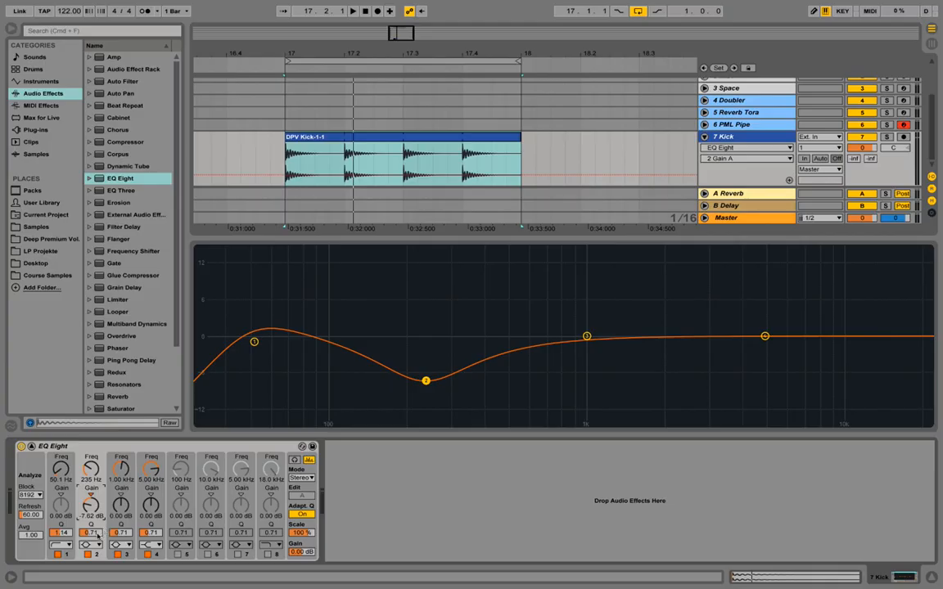
Narrow EQ band 2 to a Q of 1.19 and audition the kick.
left_click_drag(96, 536, 96, 522)
key("space")
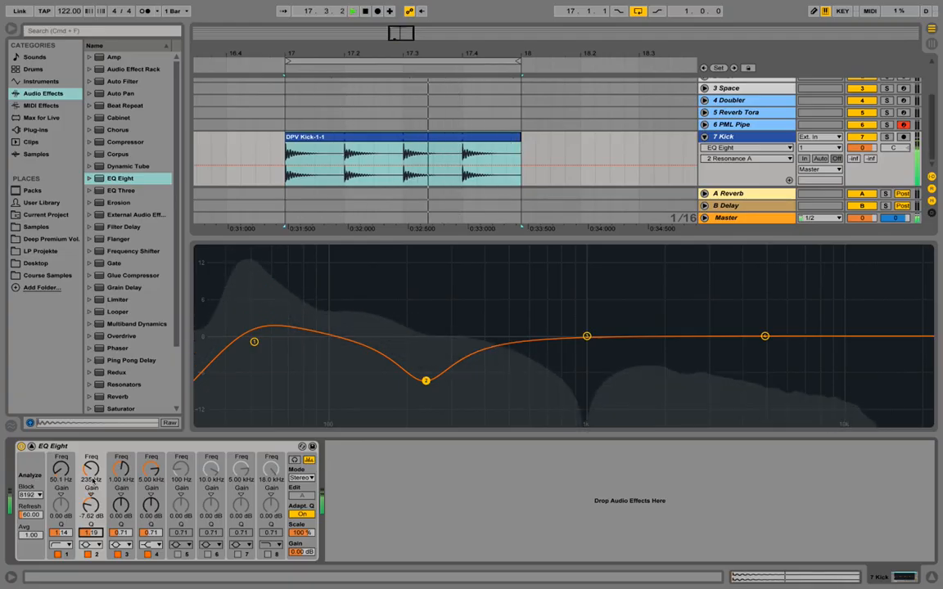
key("space")
Set the EQ band 2 frequency to 240 Hz and play the kick to check it.
left_click(93, 480)
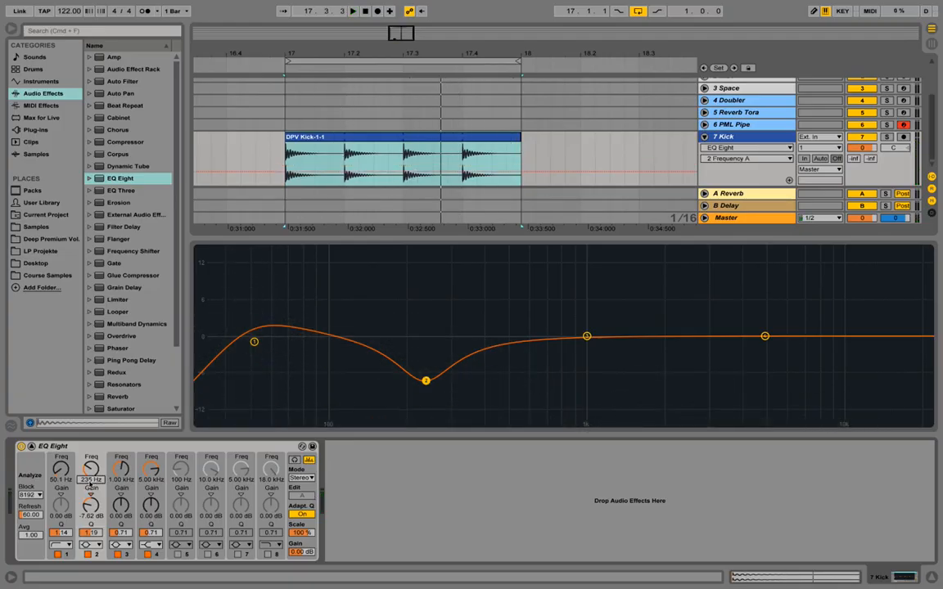
type("240")
key("Return")
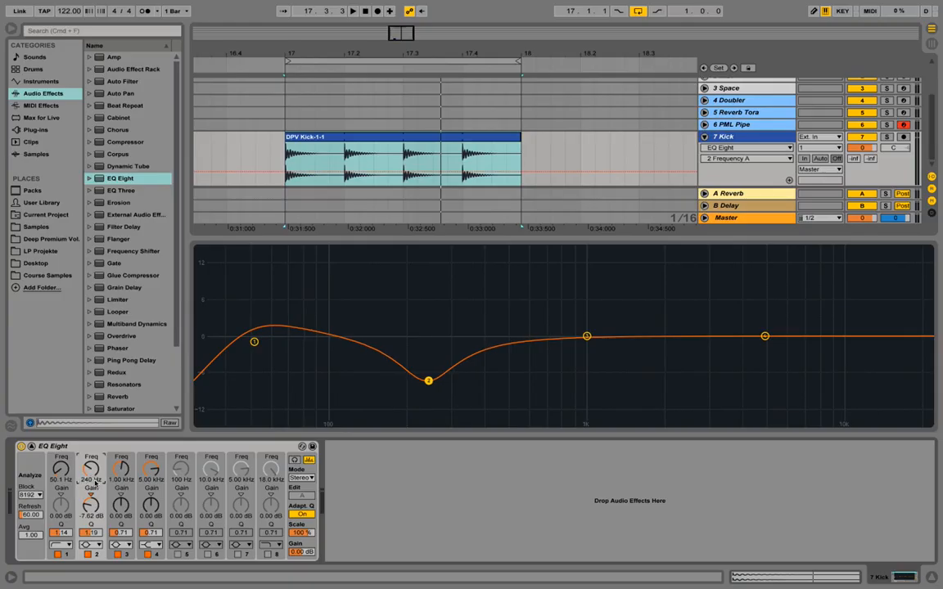
key("space")
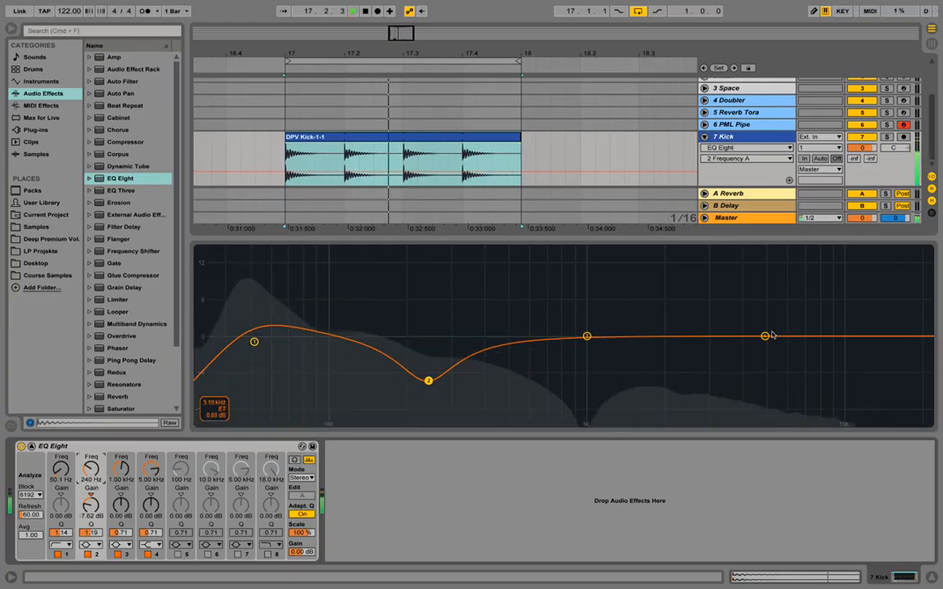
key("space")
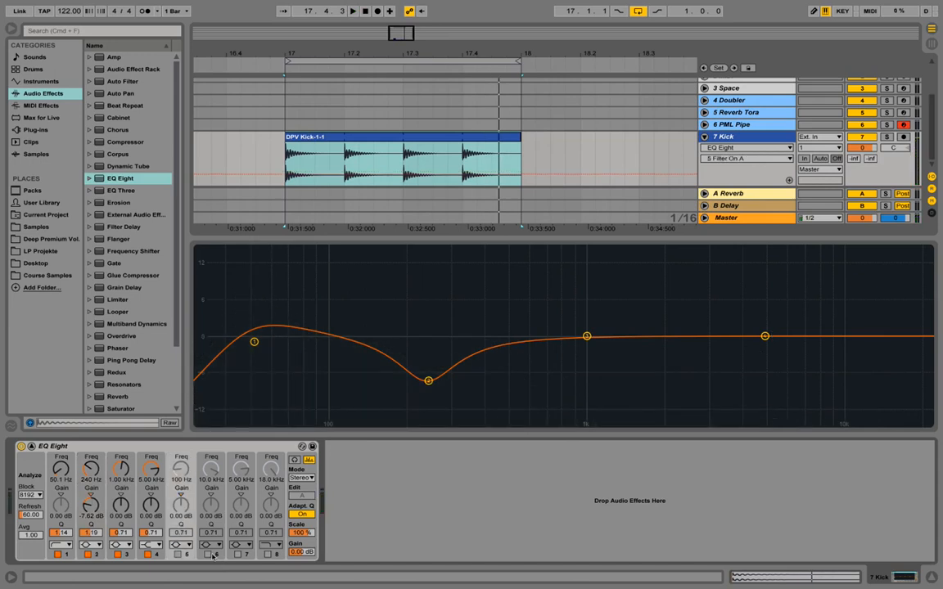
Enable EQ bands 6 and 5, and move band 5 to about 2.53 kHz near 0 dB.
left_click(209, 555)
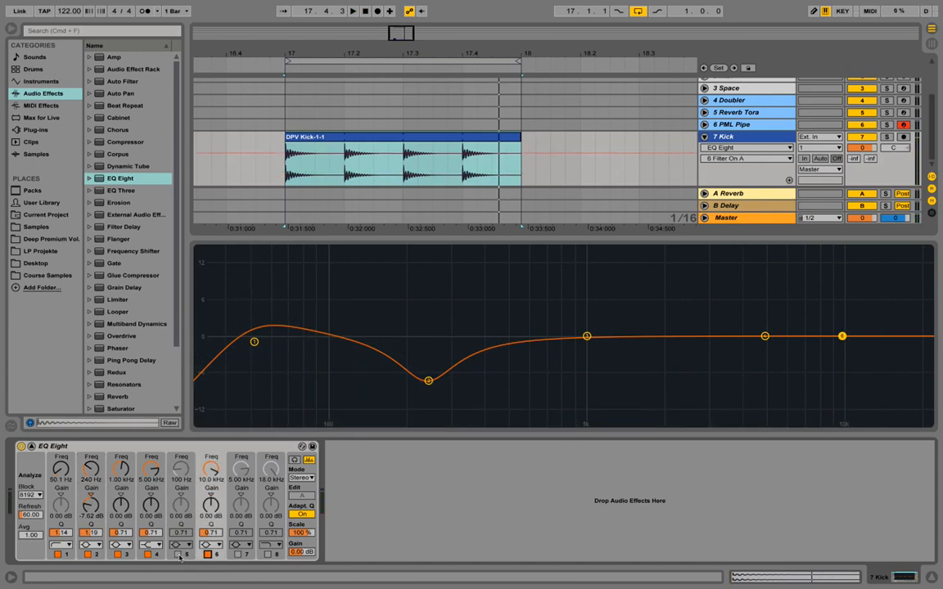
left_click(179, 554)
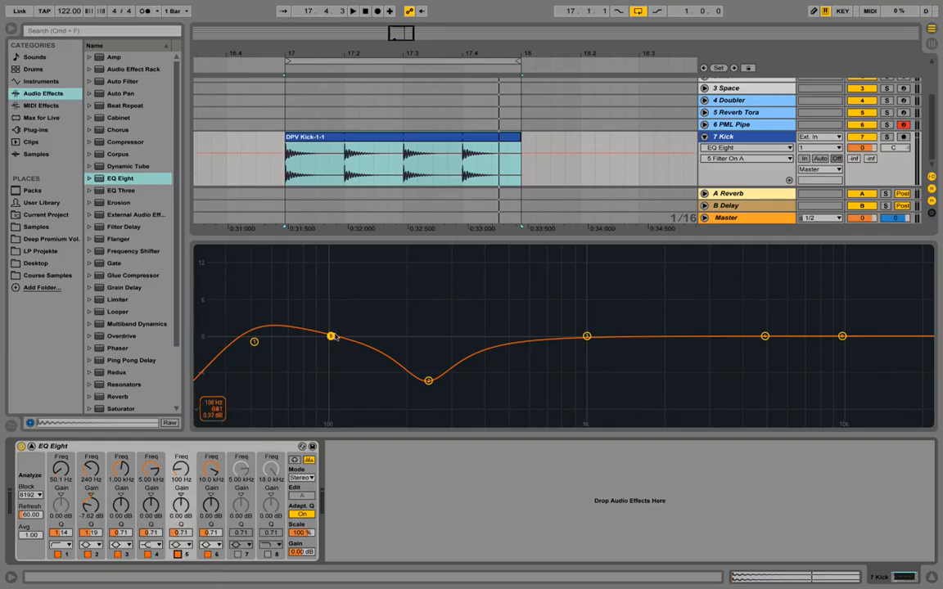
left_click_drag(330, 336, 688, 337)
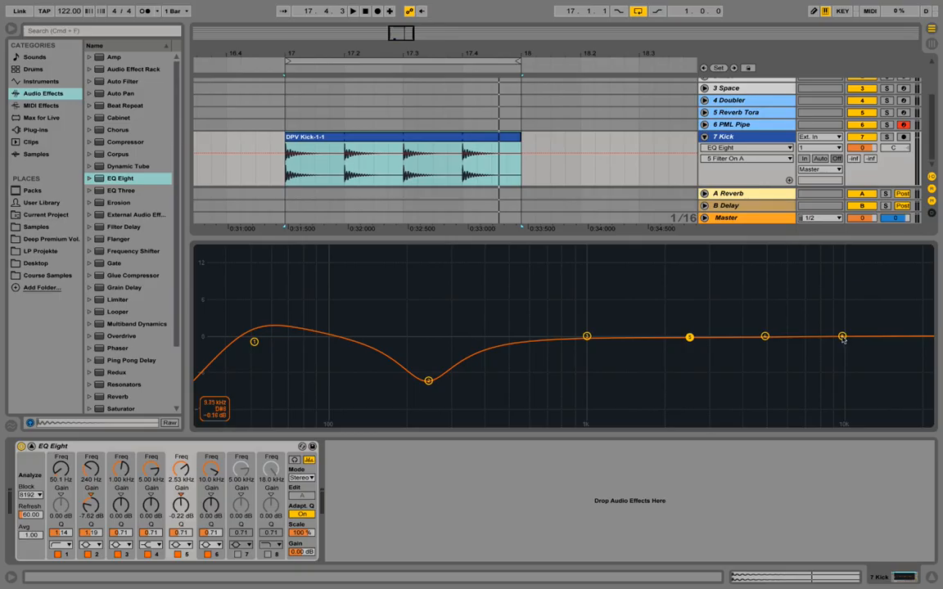
Audition the kick with EQ band 6 boosted in the highs, and settle on a cut of about 6.13 dB at 9.55 kHz.
left_click_drag(842, 337, 798, 275)
key("space")
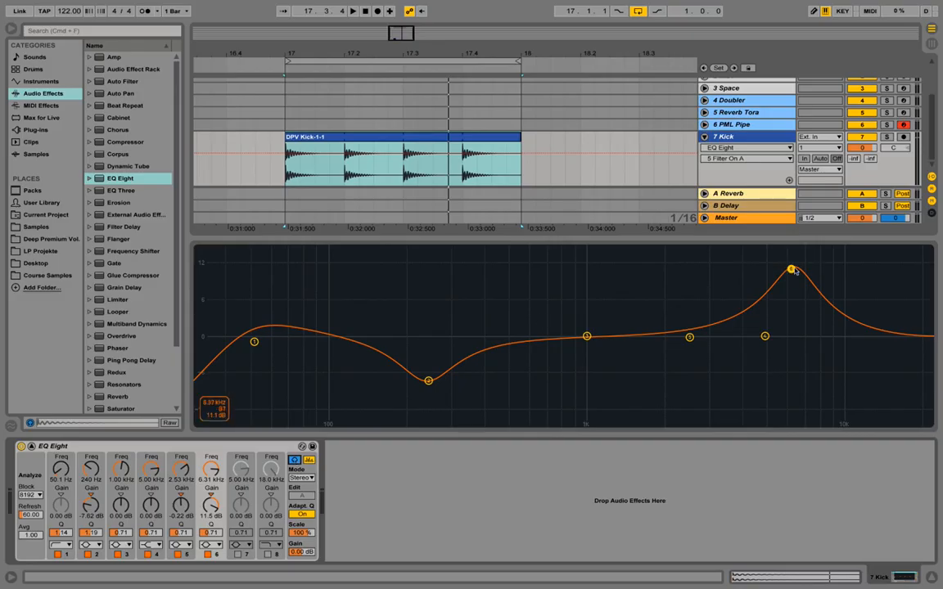
key("space")
left_click_drag(792, 272, 837, 373)
key("space")
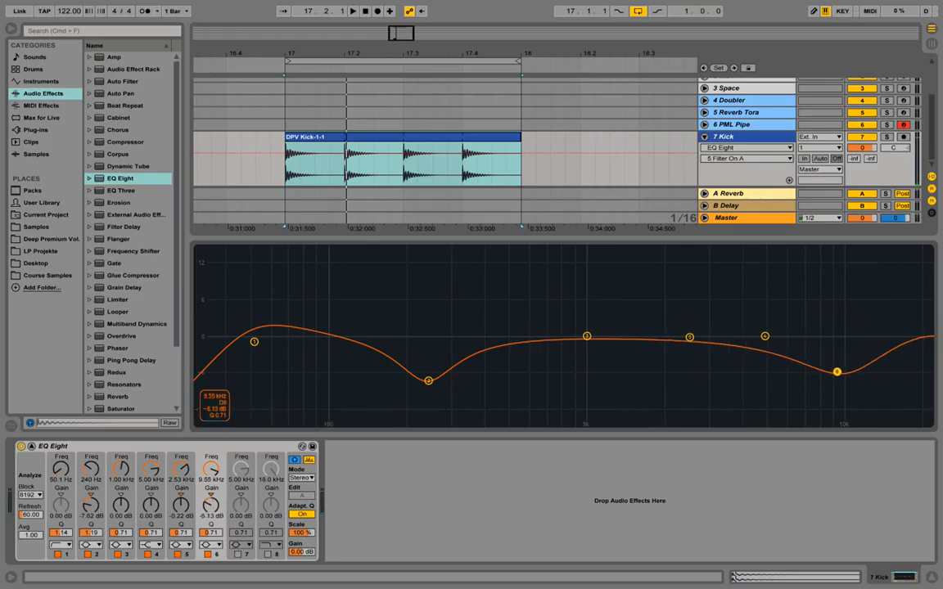
Cut EQ band 5 by about 4.16 dB and place it at 4.23 kHz.
left_click_drag(692, 341, 730, 360)
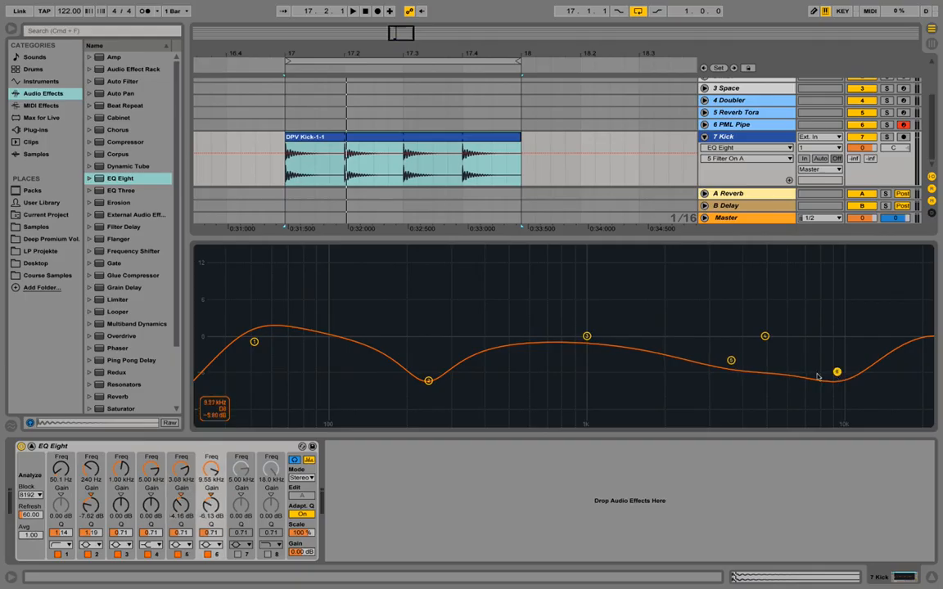
left_click(180, 478)
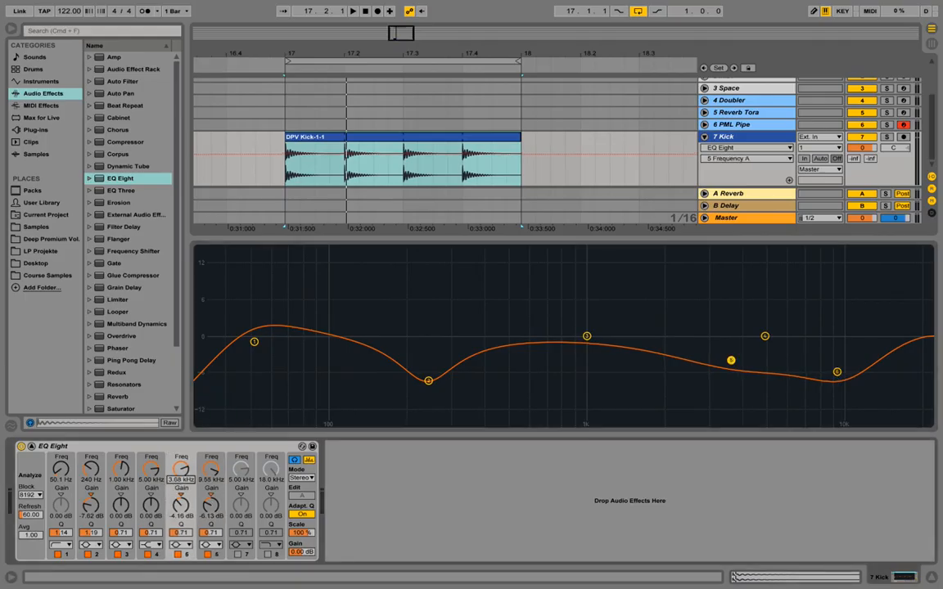
left_click_drag(180, 469, 181, 466)
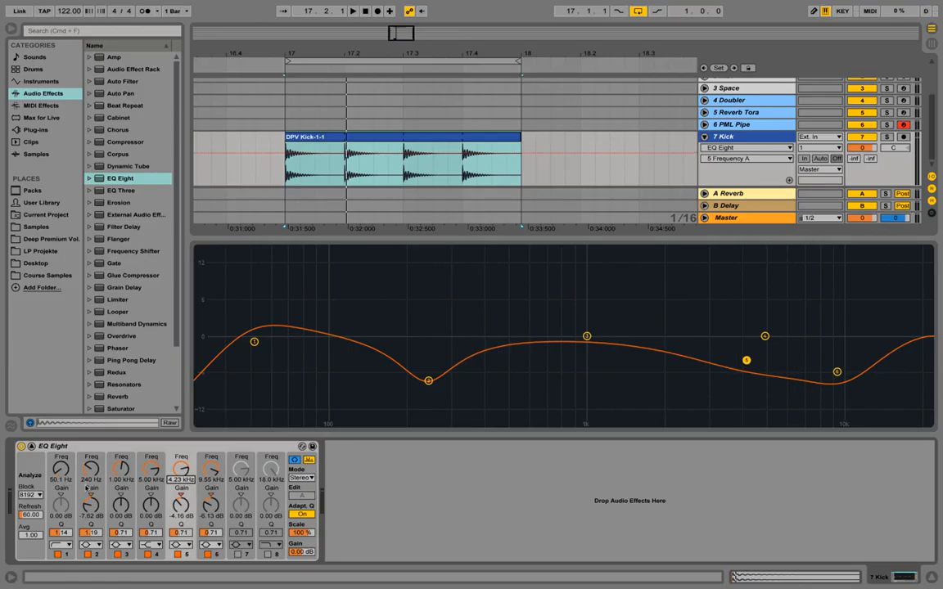
Narrow EQ band 6 to a Q of 1.19 and audition the looped kick.
left_click_drag(215, 534, 214, 514)
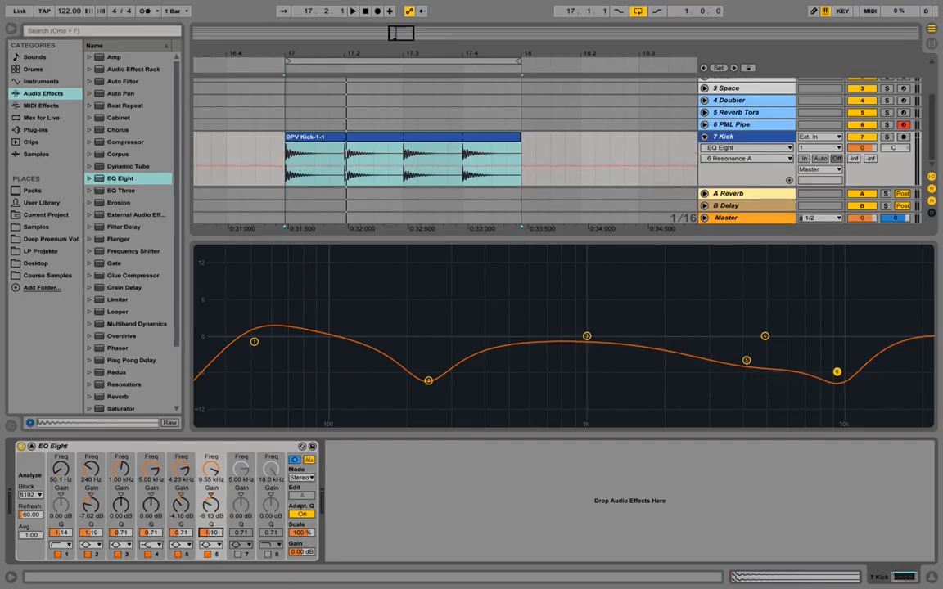
key("space")
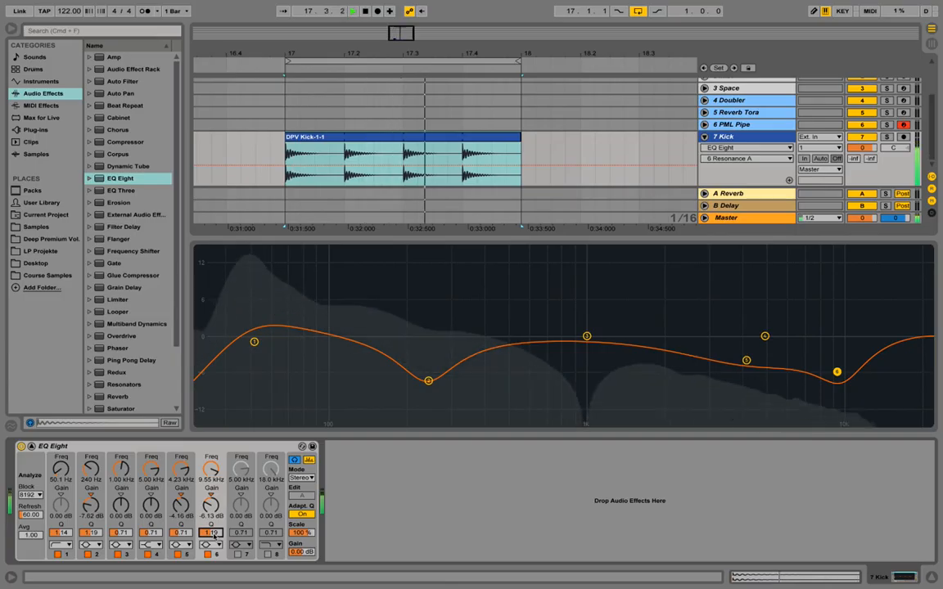
key("space")
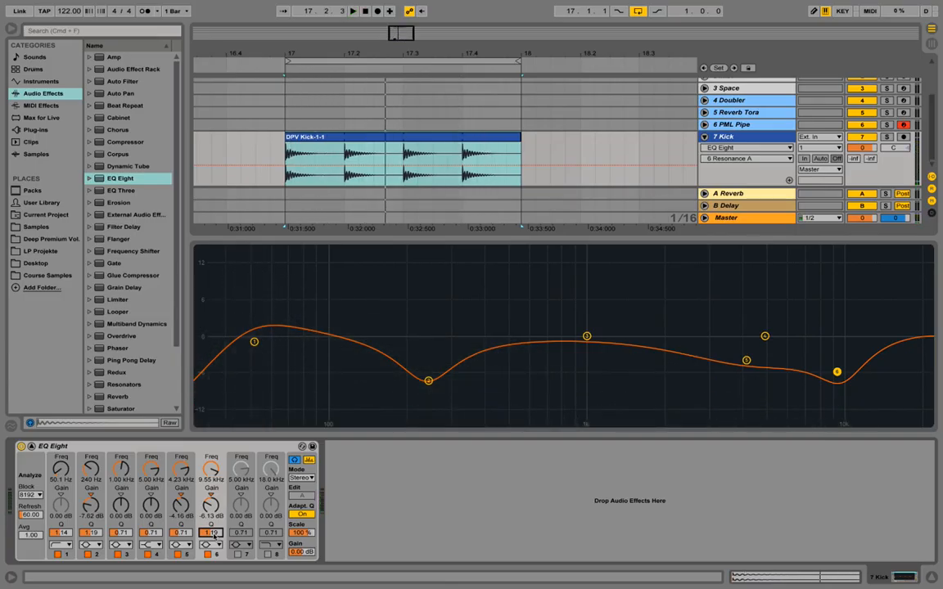
key("space")
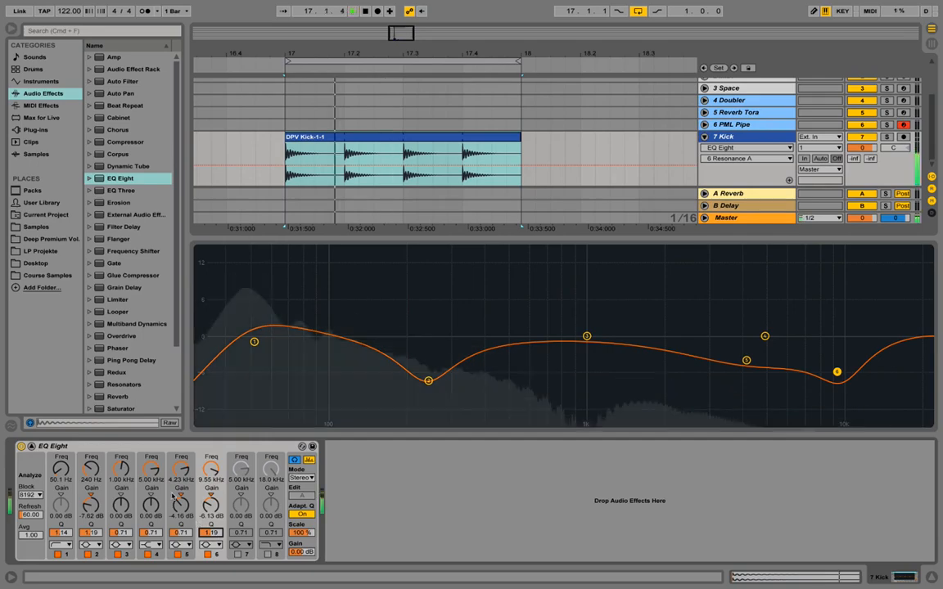